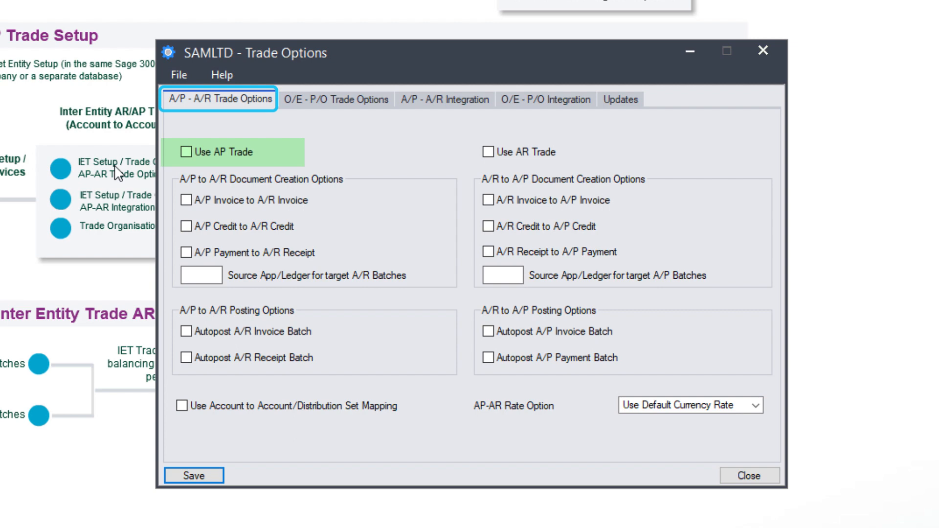
# Enable AP and AR trade so A/R invoices, credits and receipts come from A/P documents, and vice versa.
pyautogui.click(185, 152)
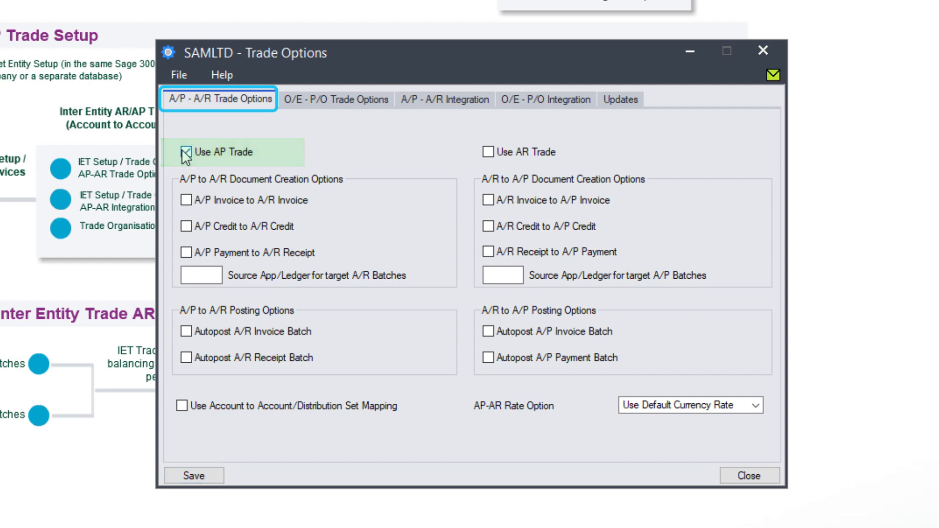
pyautogui.click(489, 153)
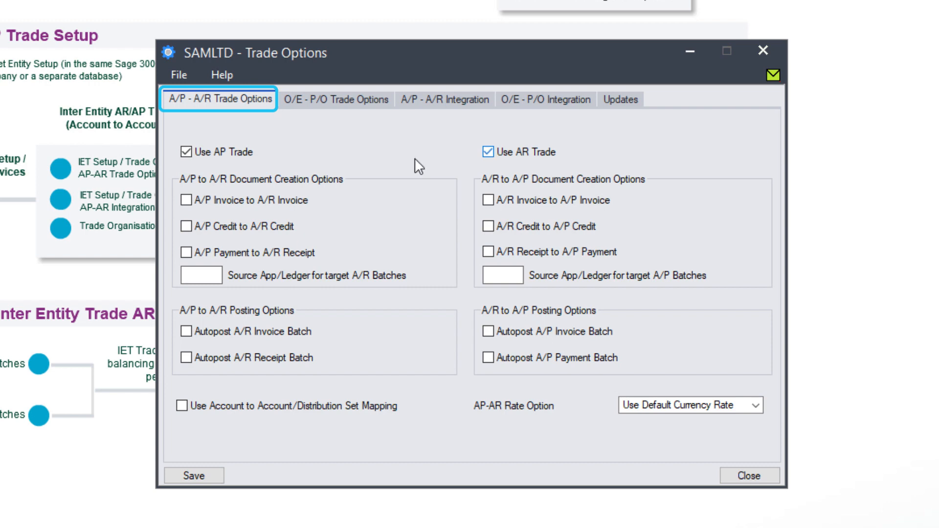
pyautogui.click(187, 201)
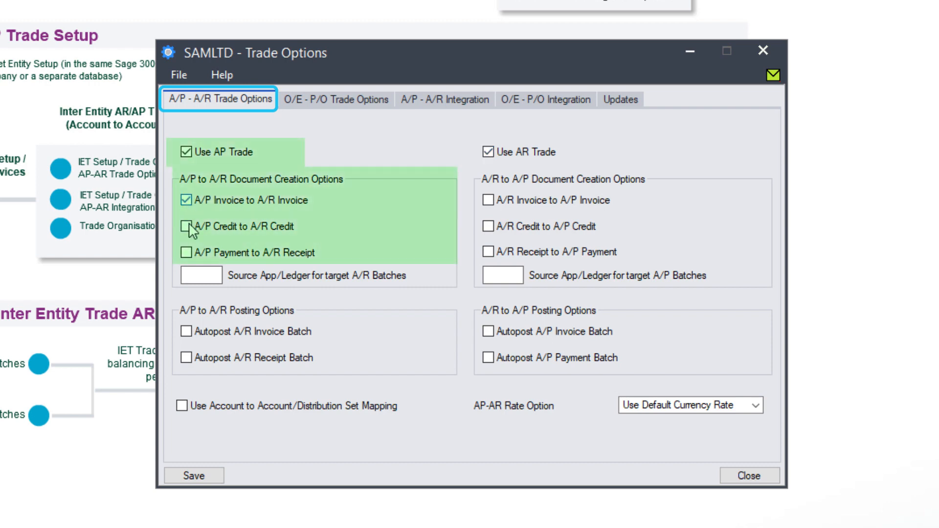
pyautogui.click(187, 227)
pyautogui.click(187, 253)
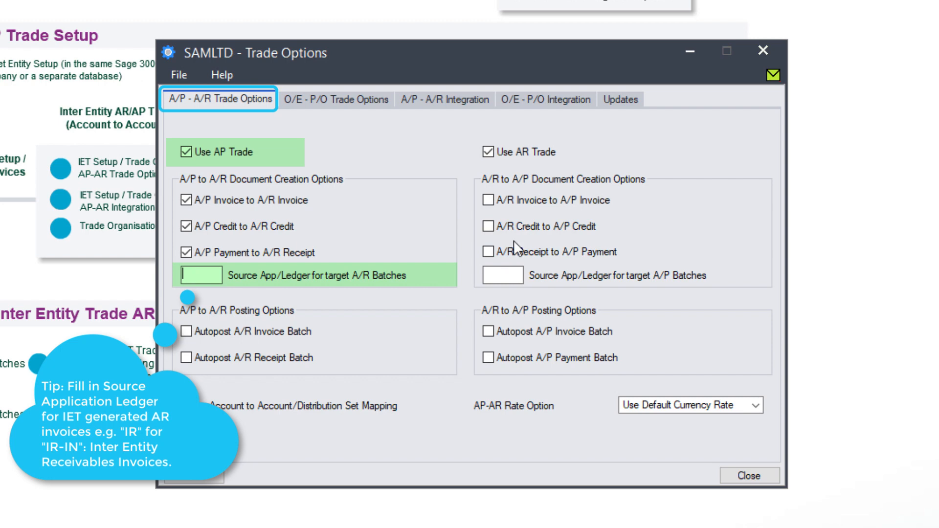
pyautogui.click(491, 199)
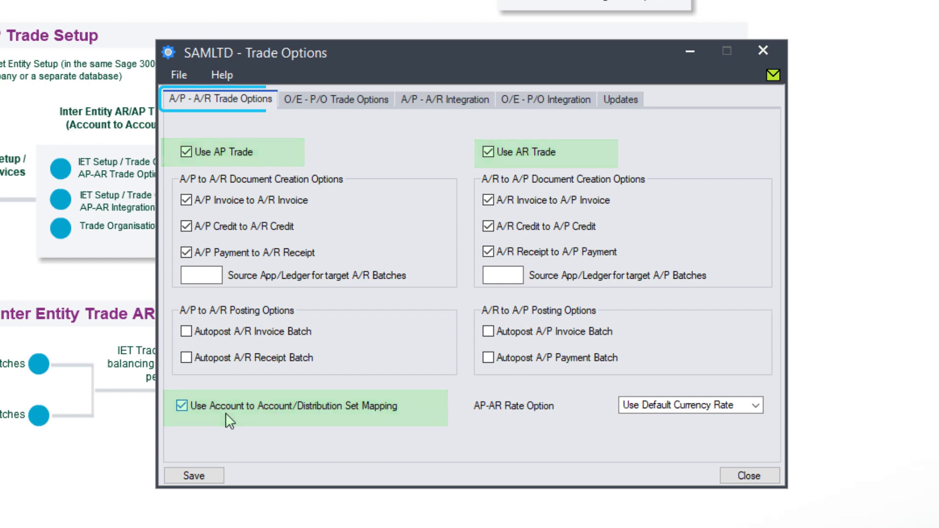
# Review the available AP-AR rate options, then bring up the A/P - A/R Integration settings.
pyautogui.click(755, 405)
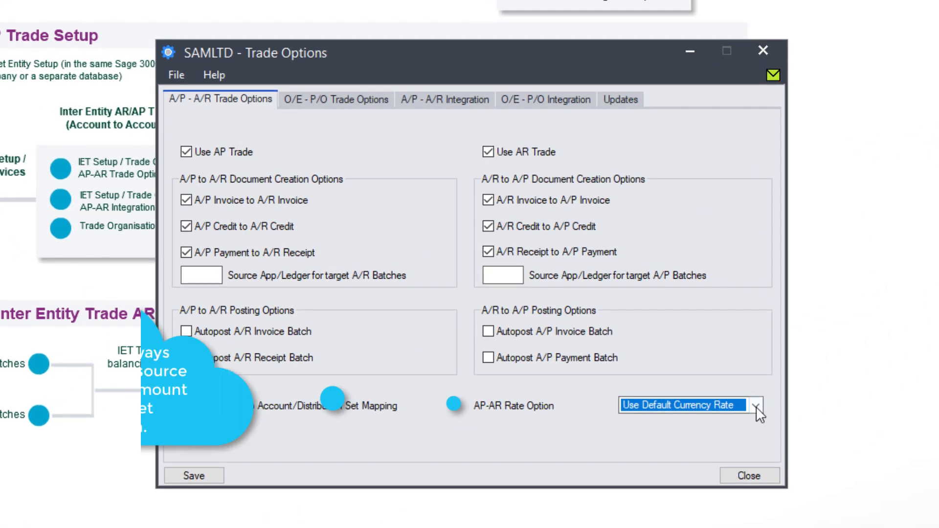
pyautogui.click(749, 404)
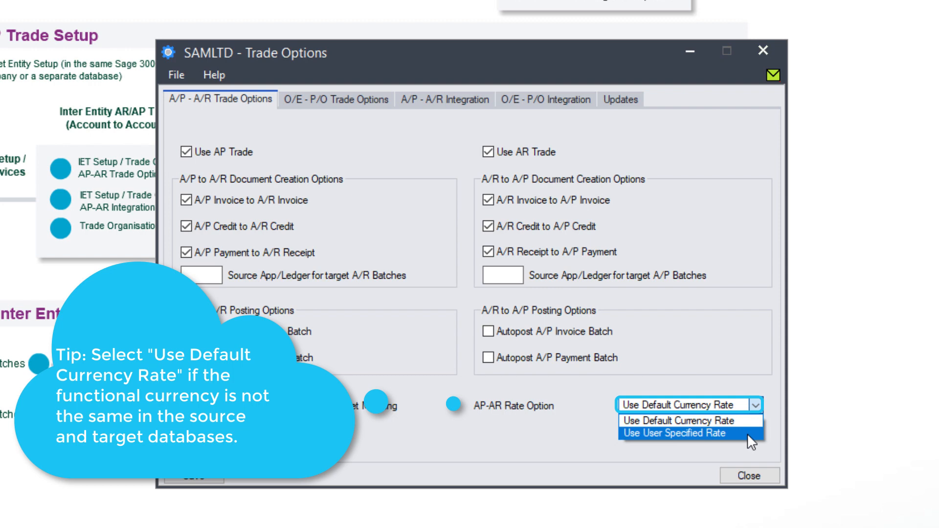
pyautogui.click(429, 100)
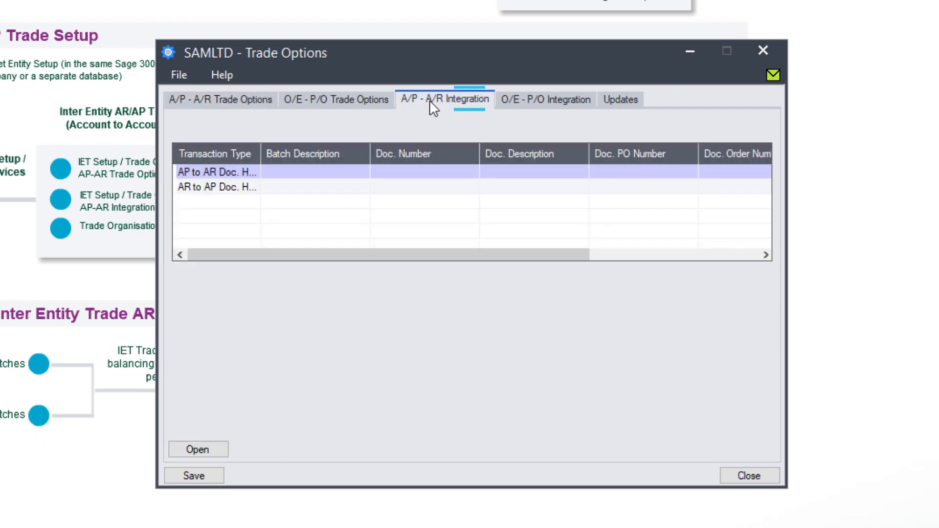
# Set the AP to AR header's A/R Batch Description to Batch Number plus Posting Sequence and save.
pyautogui.click(220, 174)
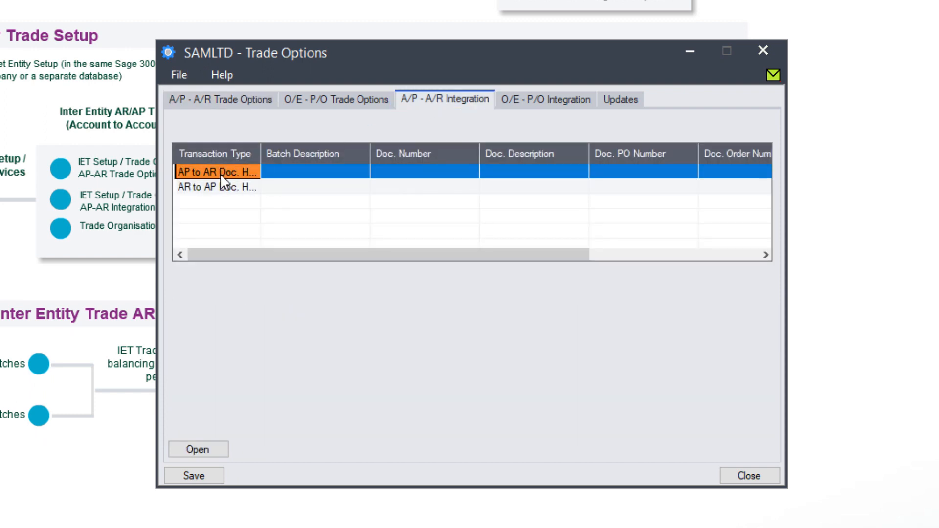
pyautogui.doubleClick(220, 174)
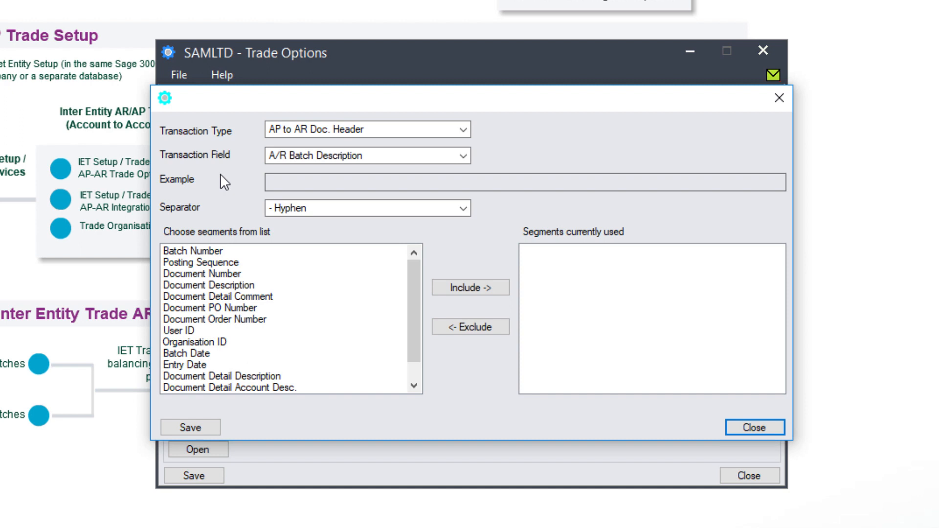
pyautogui.click(463, 156)
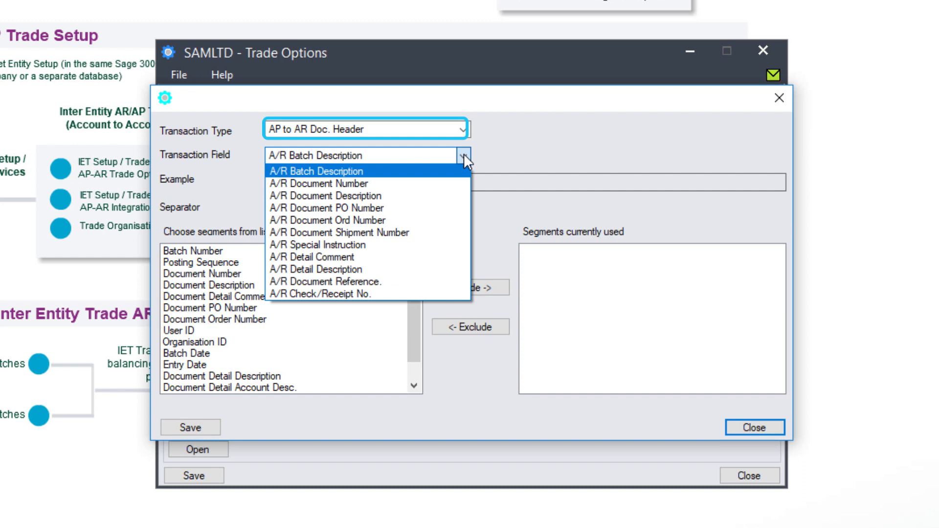
pyautogui.click(463, 156)
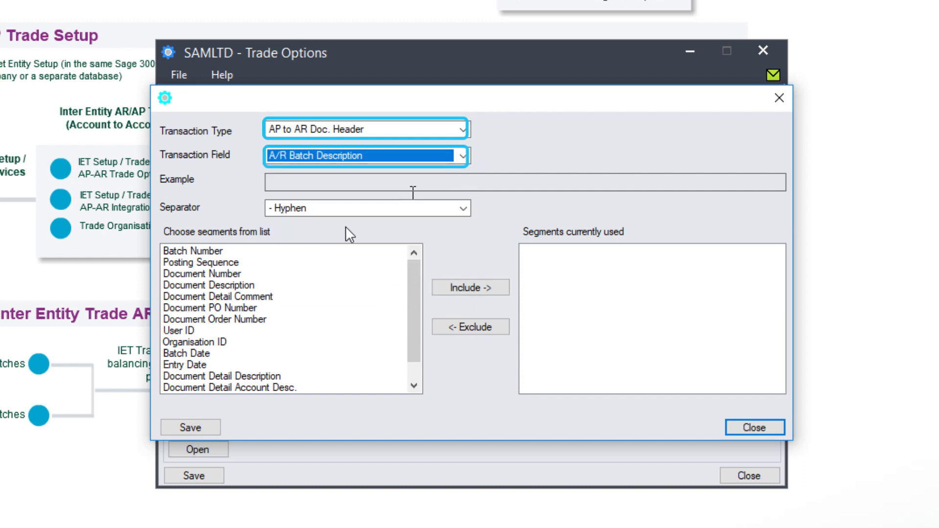
pyautogui.click(212, 253)
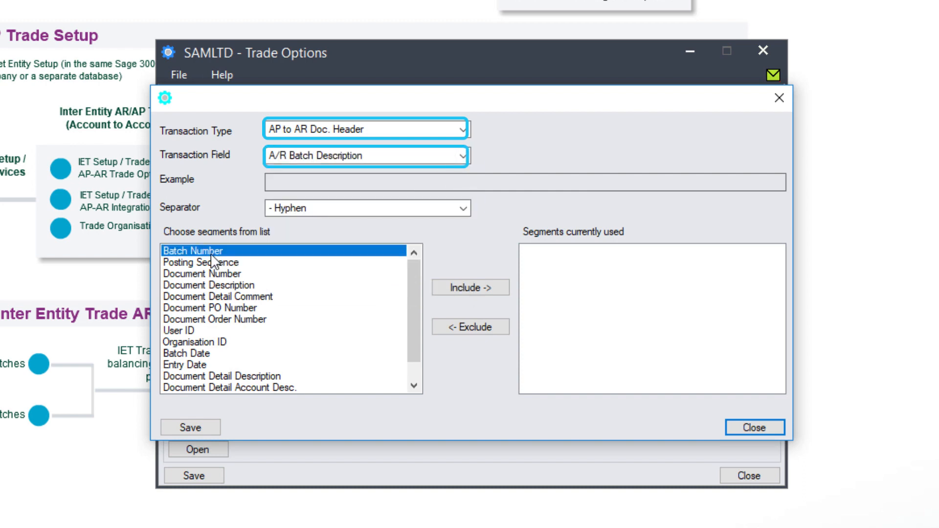
pyautogui.click(475, 288)
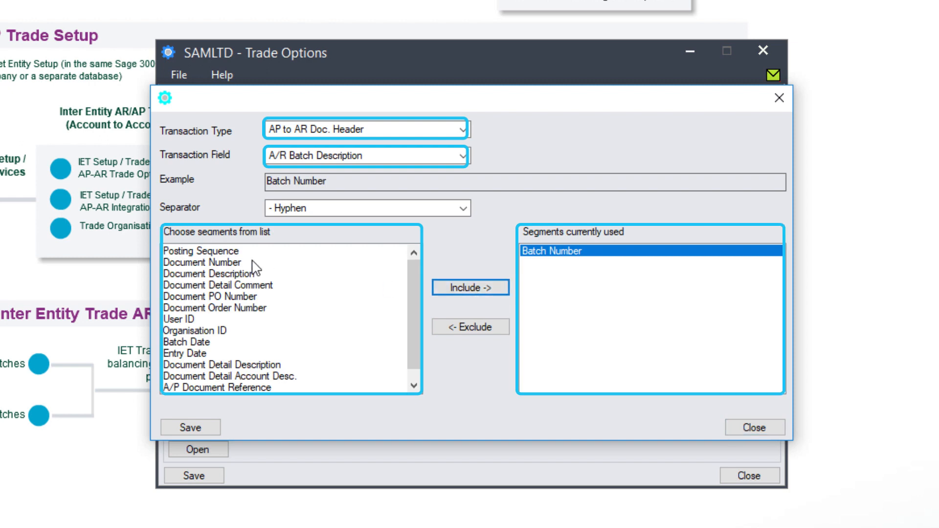
pyautogui.click(458, 287)
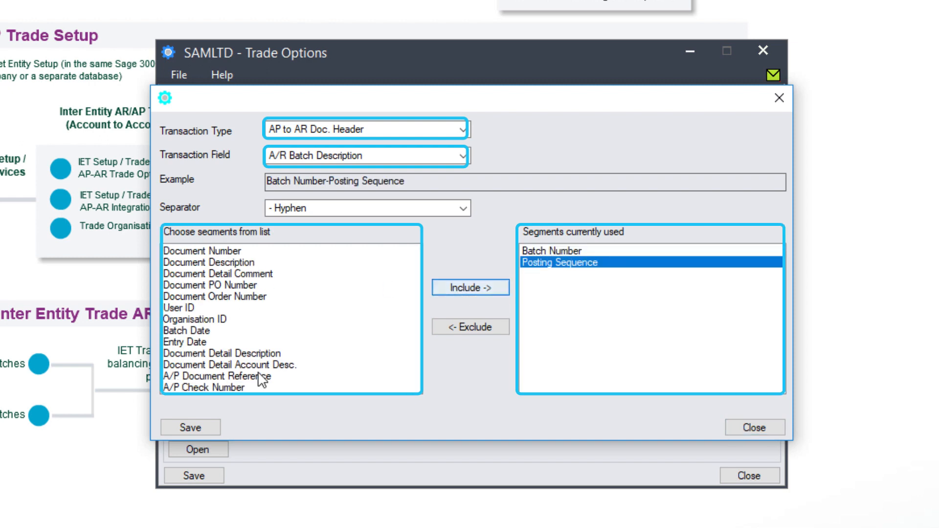
pyautogui.click(177, 423)
# Pick A/R Document Number with the Document Number segment, then begin the AR to AP batch description.
pyautogui.click(463, 156)
pyautogui.click(426, 182)
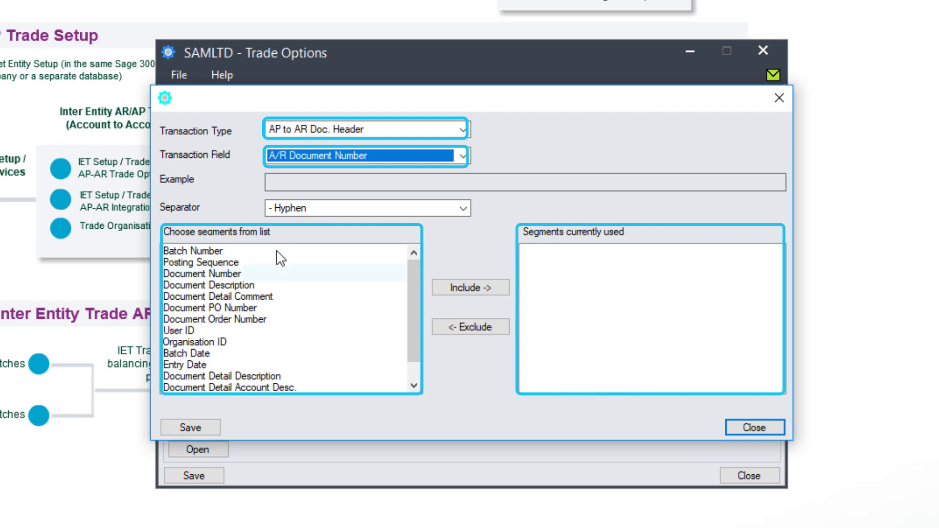
pyautogui.click(227, 274)
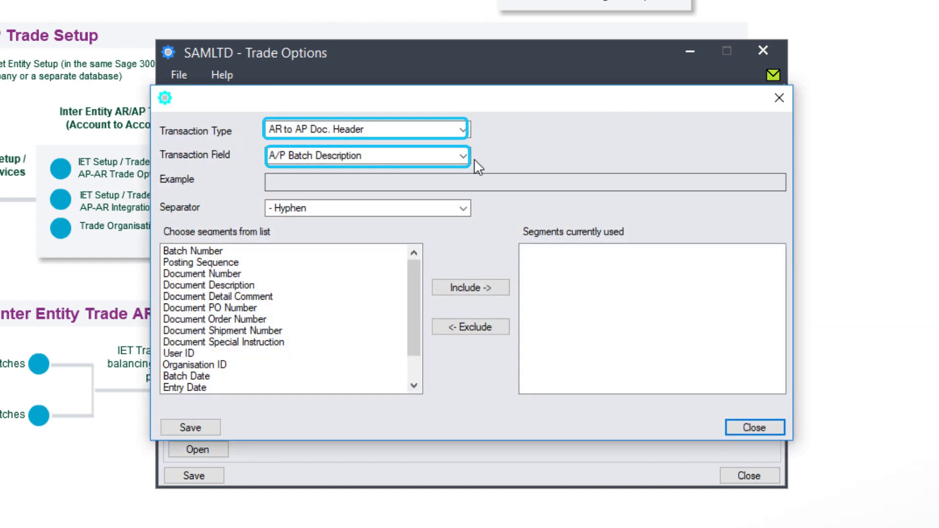
pyautogui.click(221, 251)
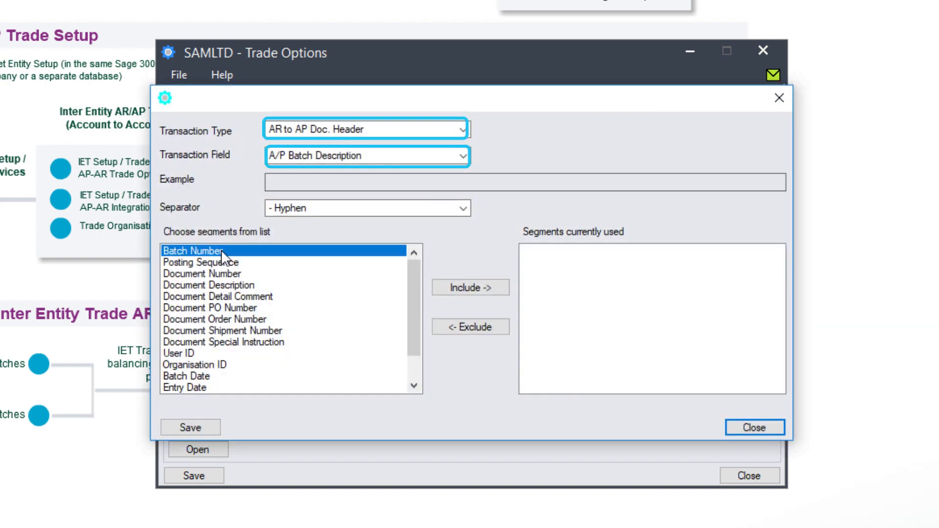
# Add Batch Number and Posting Sequence, and save A/P Document Number as Document Number.
pyautogui.click(467, 289)
pyautogui.click(465, 294)
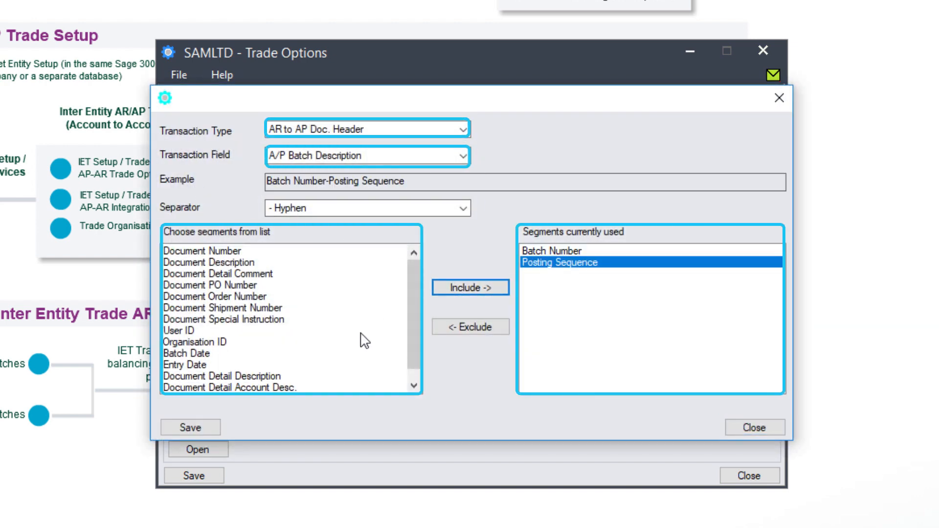
pyautogui.click(406, 156)
pyautogui.click(405, 185)
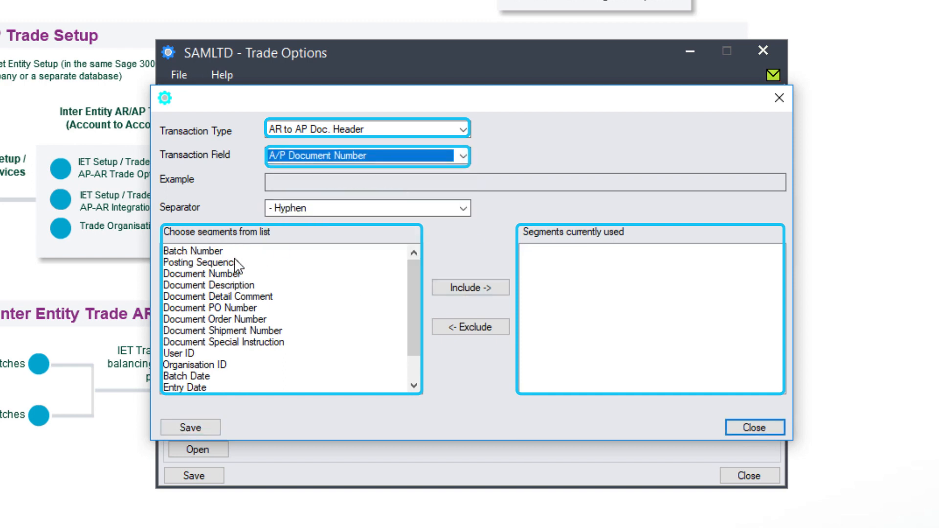
pyautogui.click(229, 274)
pyautogui.click(457, 290)
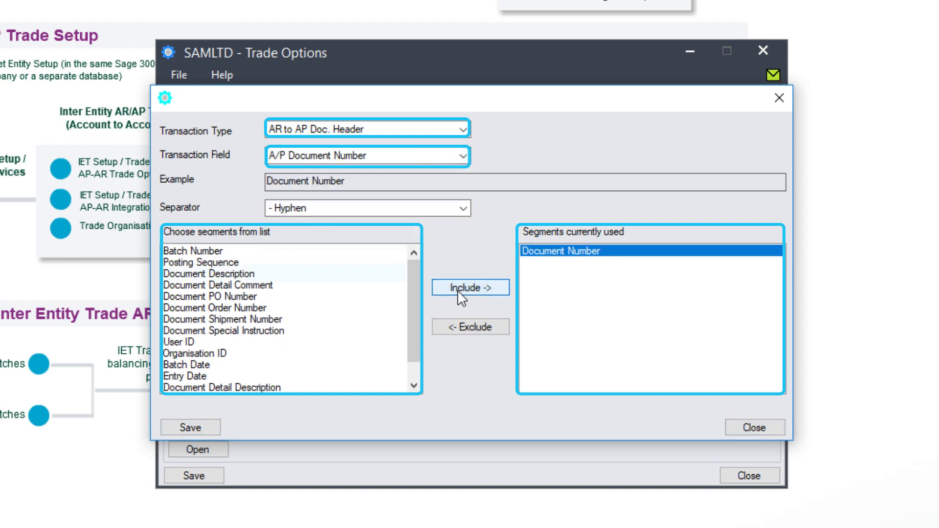
pyautogui.click(186, 426)
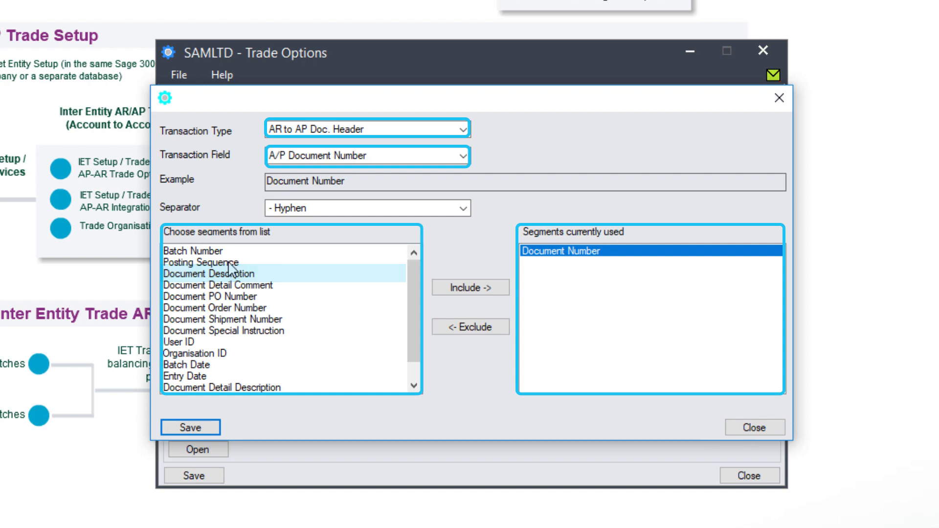
# Extend the A/P Batch Description with User ID and Organisation ID and save it.
pyautogui.click(381, 157)
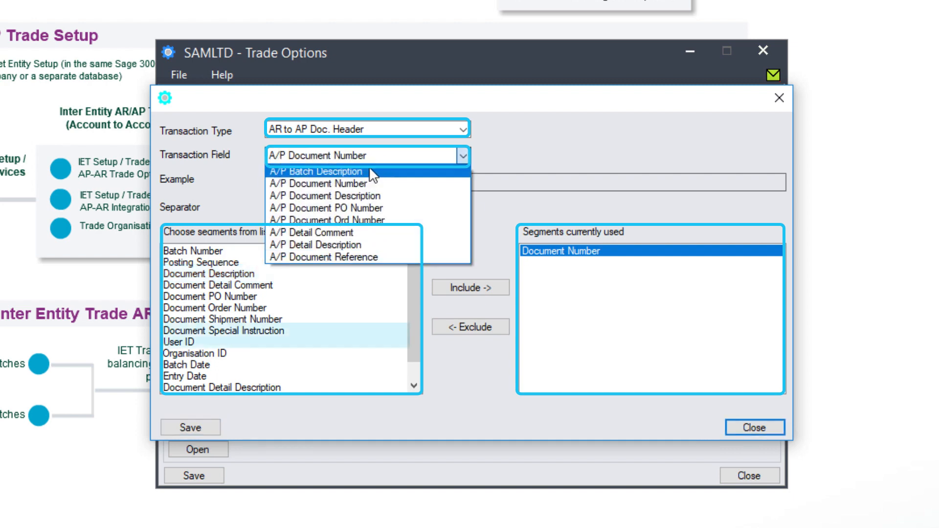
pyautogui.click(368, 167)
pyautogui.click(181, 330)
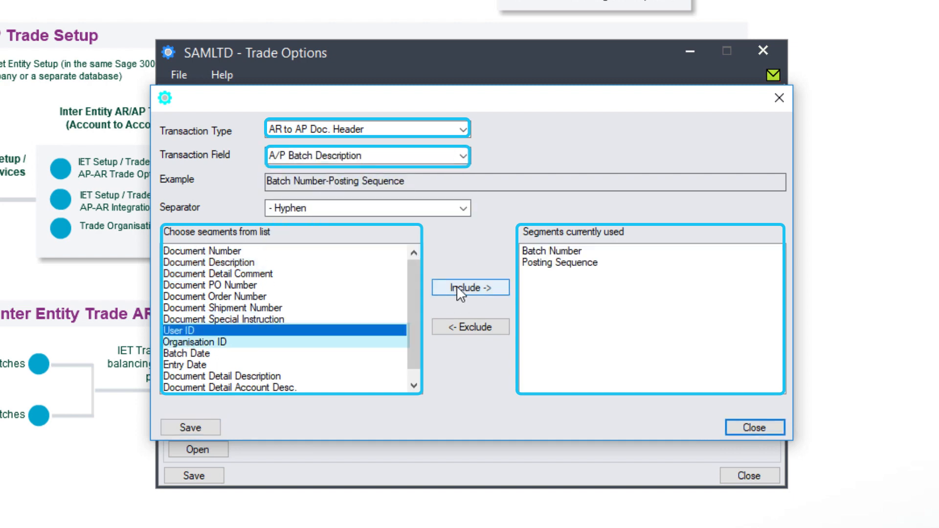
pyautogui.click(456, 287)
pyautogui.click(186, 333)
pyautogui.click(470, 287)
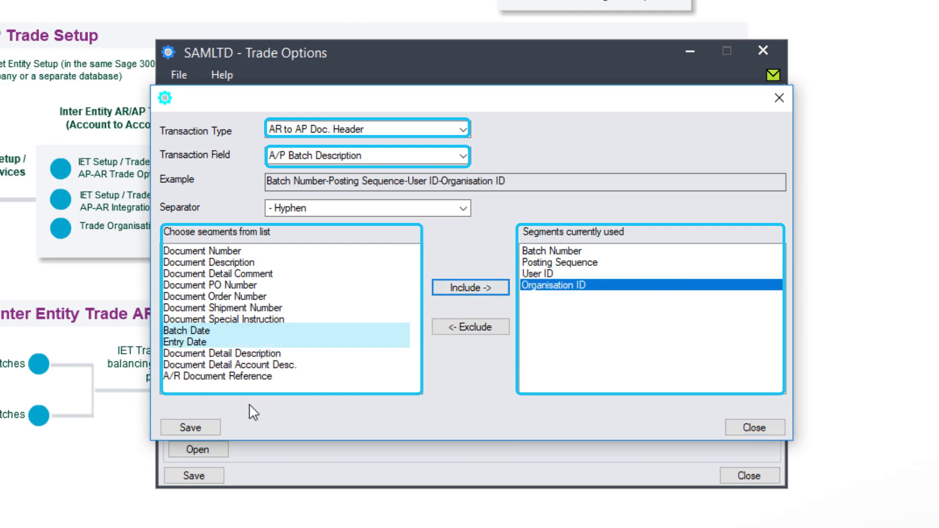
pyautogui.click(193, 427)
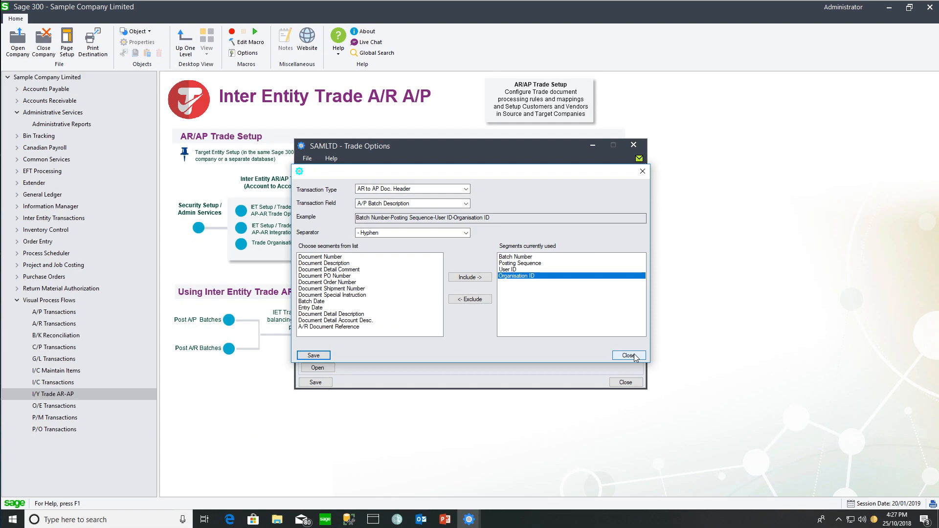
# In Trade Organisation Setup, choose SAMINC as the trade organisation company.
pyautogui.click(272, 249)
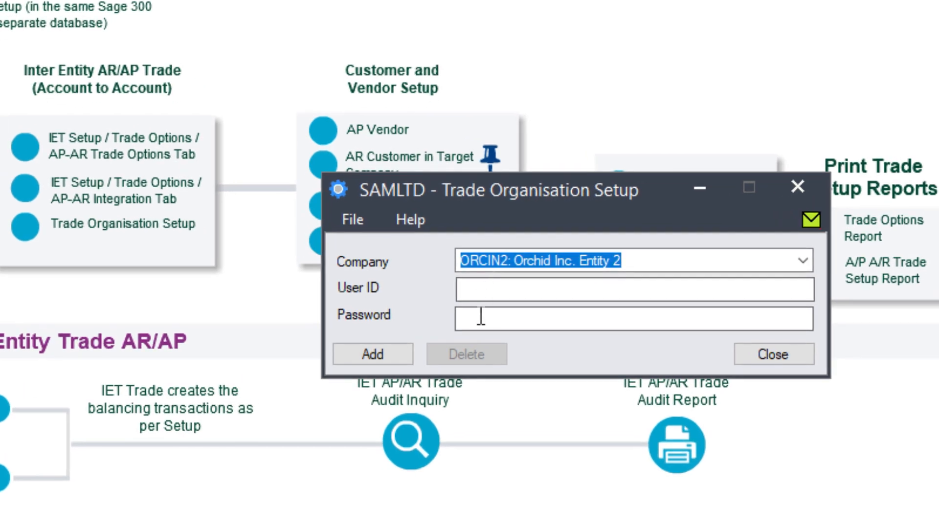
pyautogui.click(801, 262)
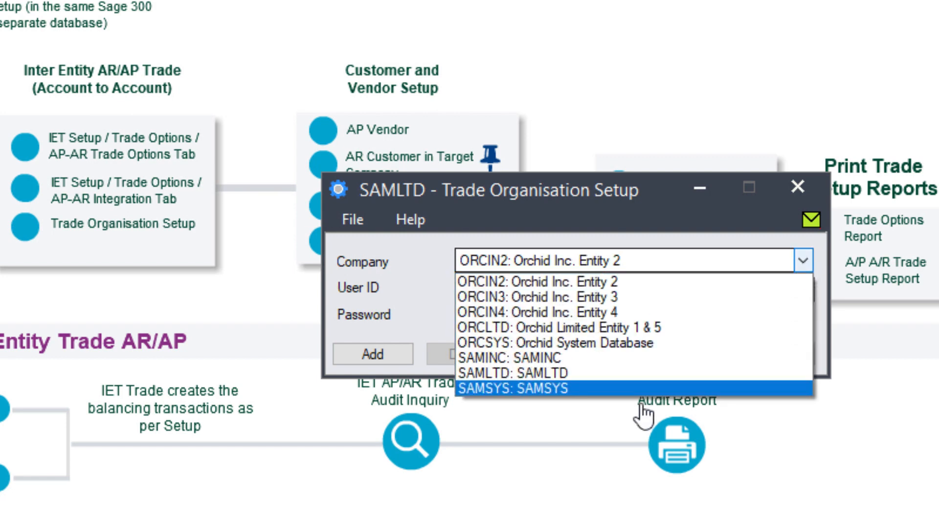
pyautogui.click(644, 375)
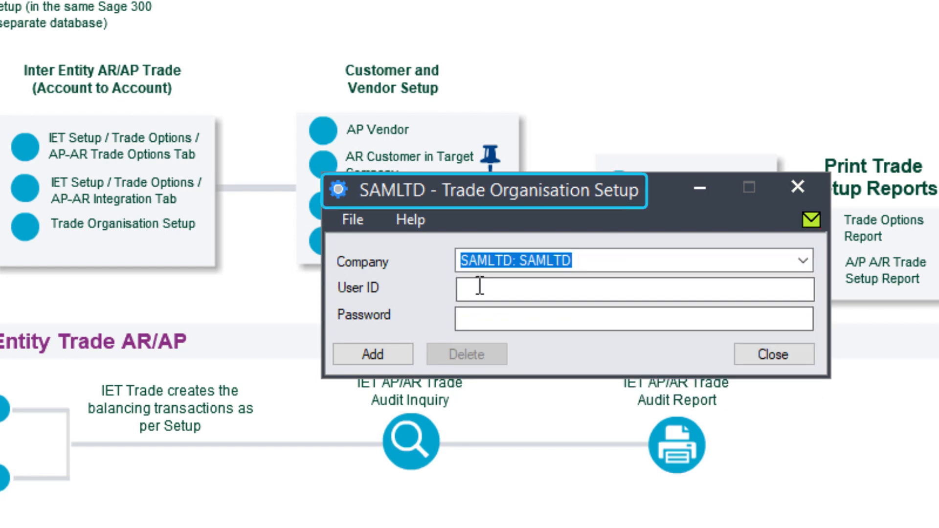
pyautogui.click(479, 287)
pyautogui.click(509, 255)
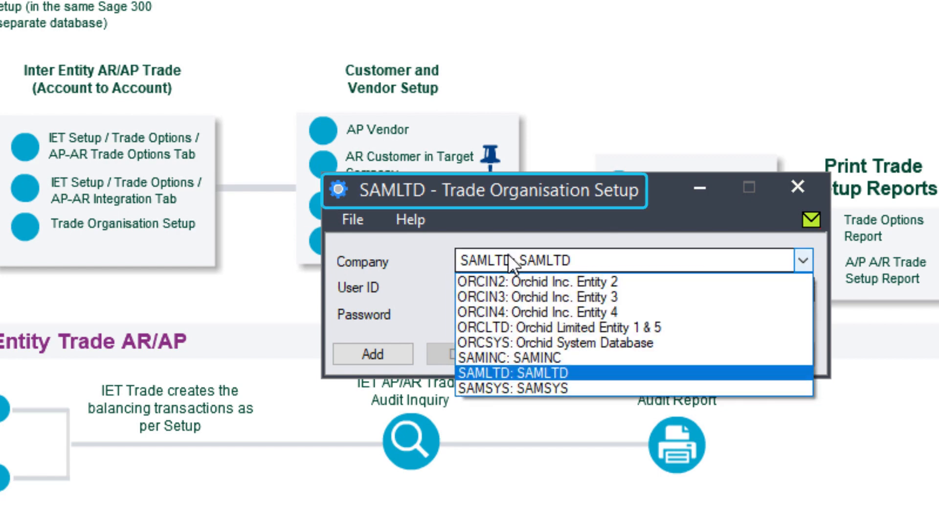
pyautogui.click(498, 357)
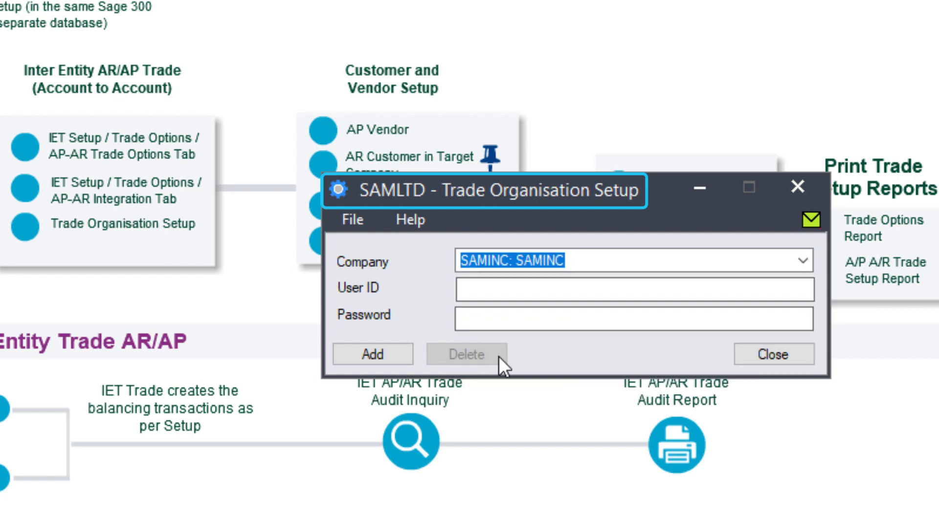
# Enter SAMINC's login user ID and password, add the record, and close the setup.
pyautogui.click(500, 293)
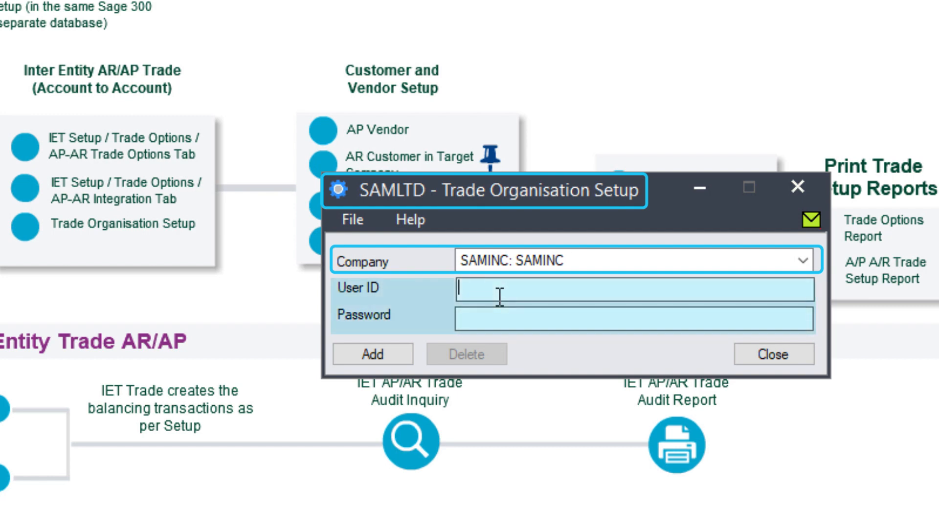
pyautogui.write('ADMIN')
pyautogui.press('Tab')
pyautogui.write('ADMIN')
pyautogui.click(377, 353)
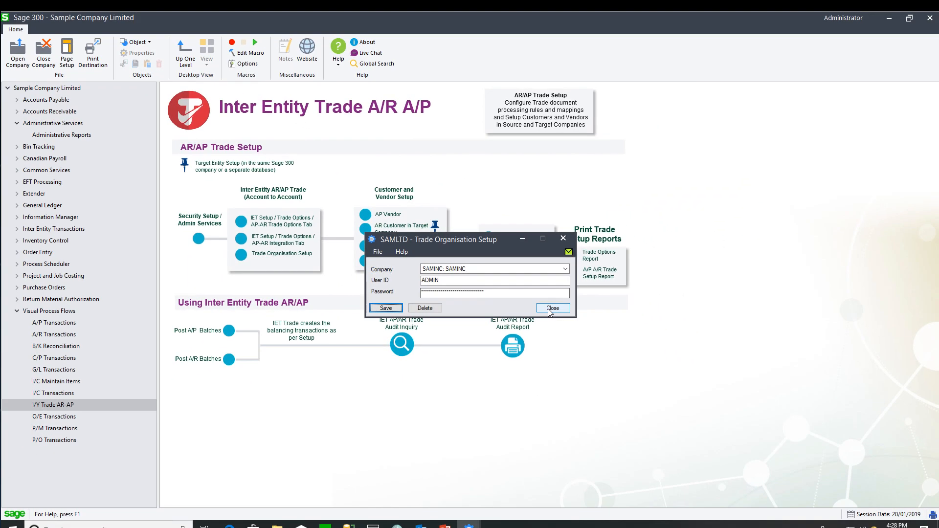
pyautogui.click(754, 353)
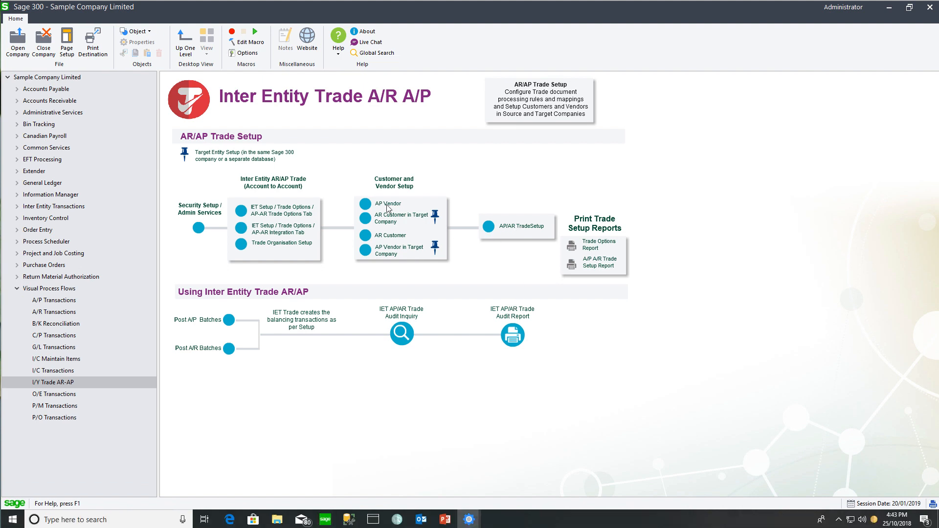
pyautogui.click(387, 205)
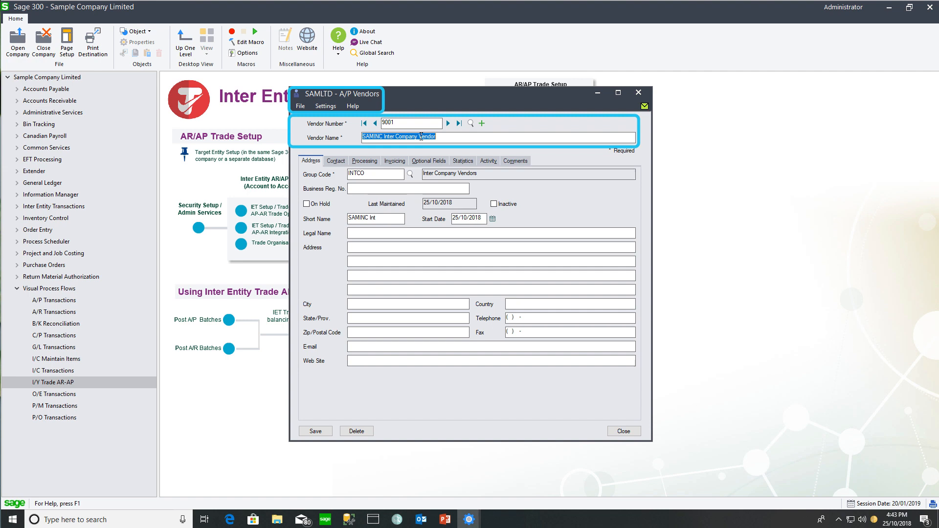
pyautogui.press('Tab')
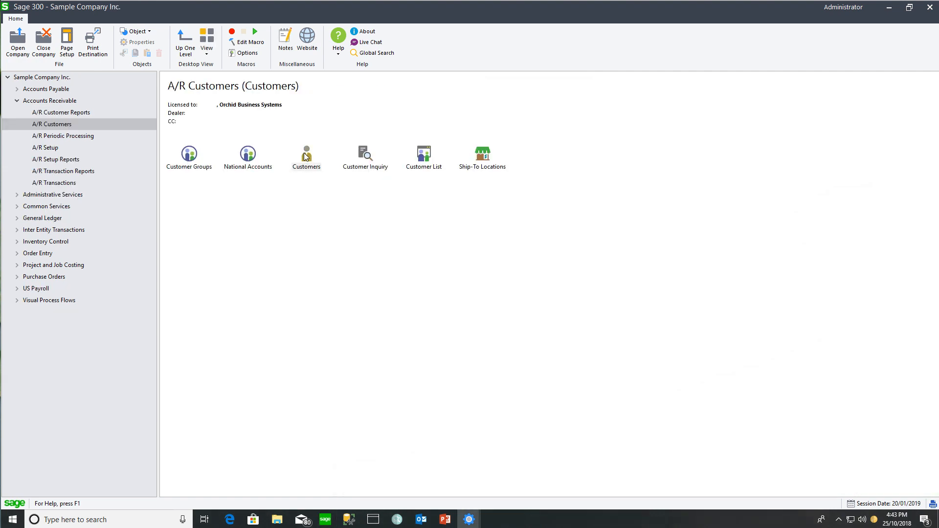
pyautogui.doubleClick(305, 154)
pyautogui.write('9000')
pyautogui.press('Tab')
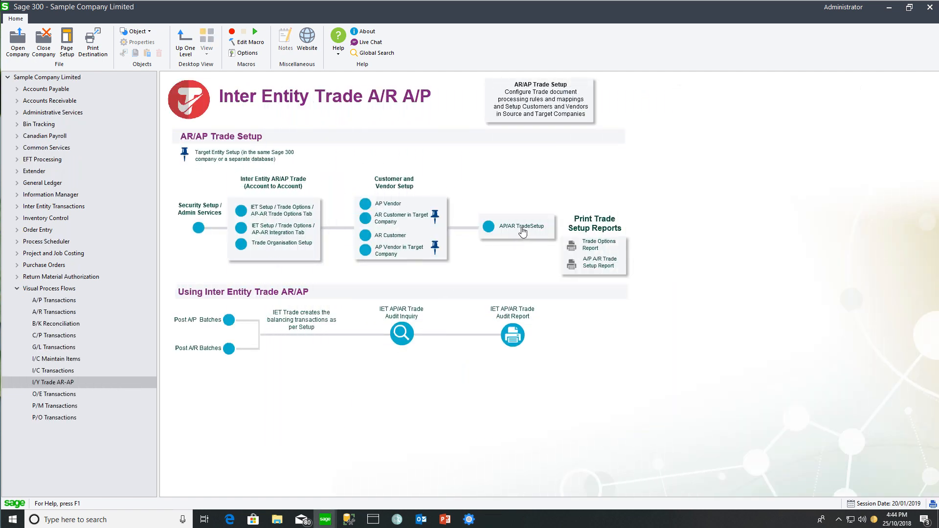
# Start an AP/AR trade setup with partner account 9001 and target company SAMINC.
pyautogui.click(522, 231)
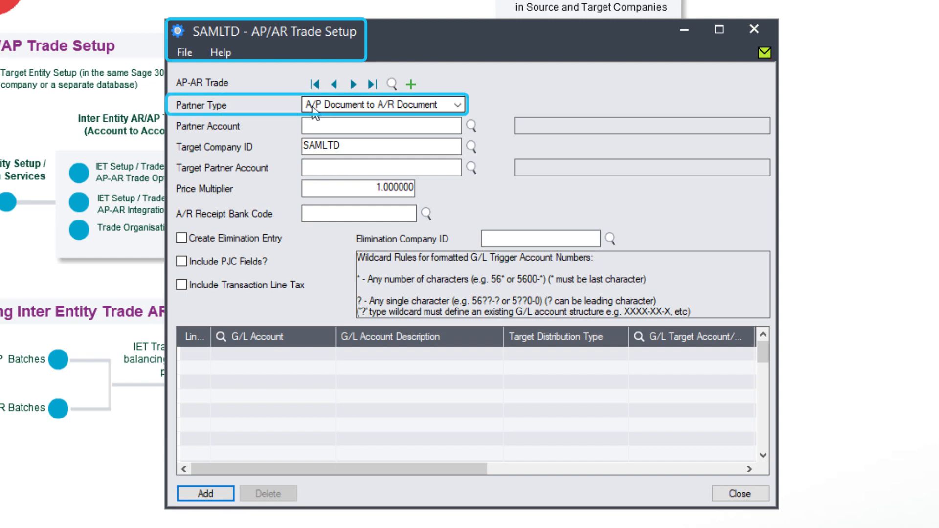
pyautogui.click(374, 124)
pyautogui.write('9001')
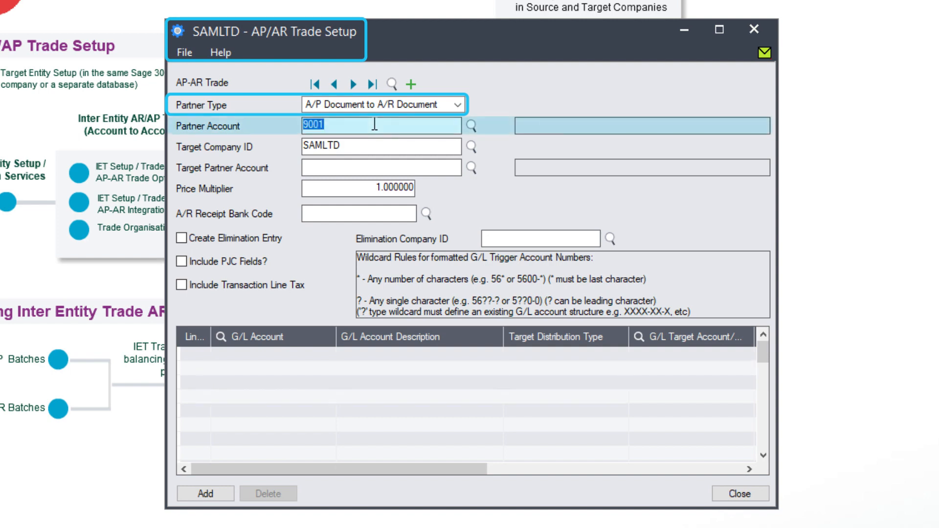
pyautogui.press('Tab')
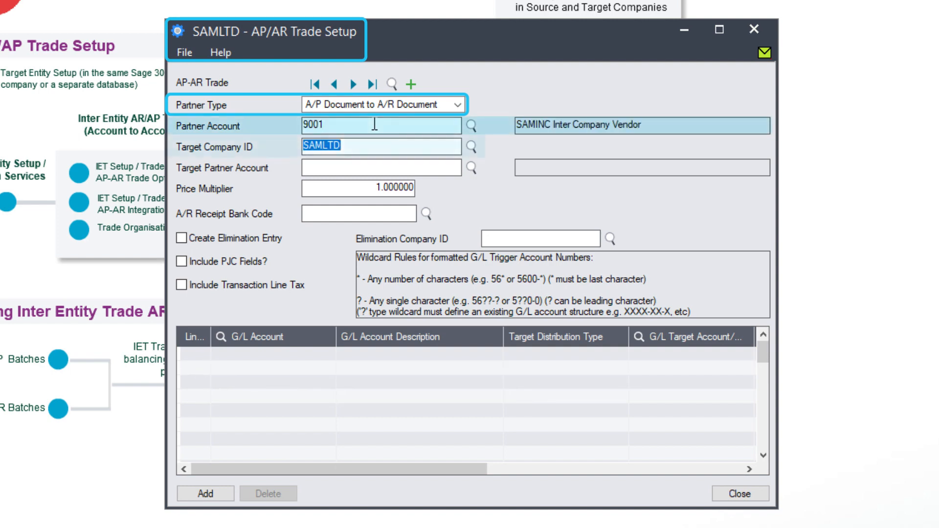
pyautogui.write('SAMINC')
pyautogui.press('Tab')
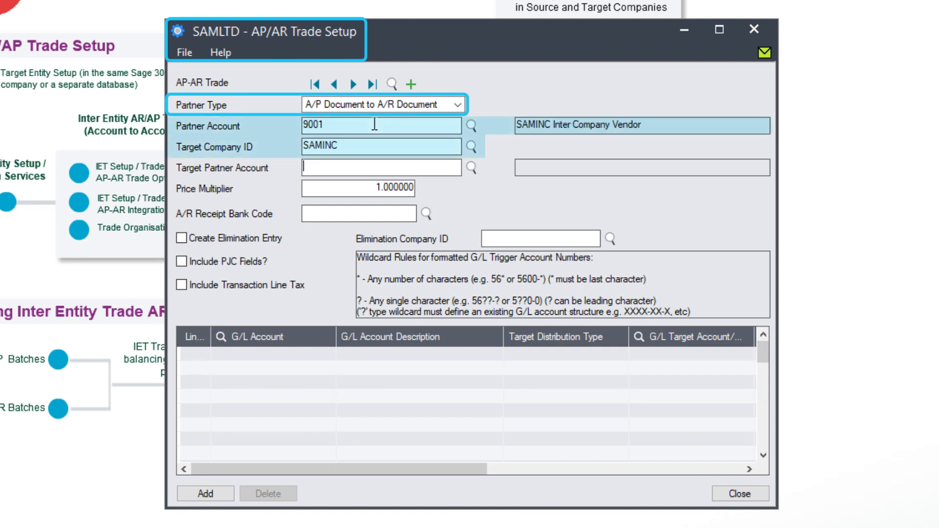
# Select customer 9000 as the target partner account by searching customer numbers.
pyautogui.click(471, 168)
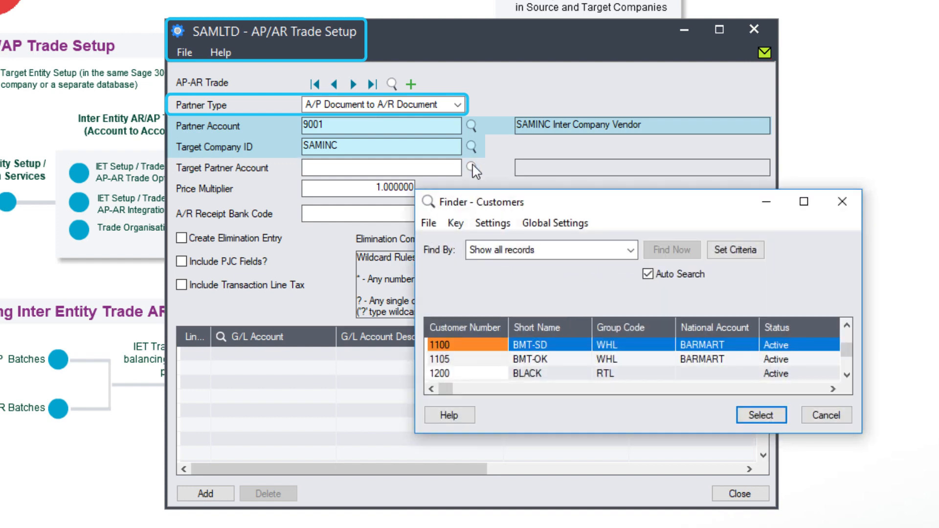
pyautogui.click(518, 254)
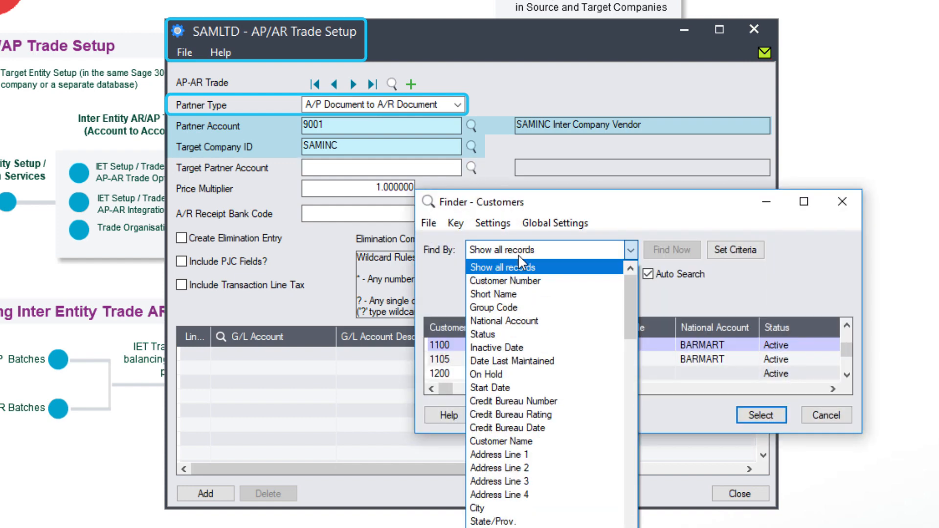
pyautogui.click(514, 283)
pyautogui.write('90')
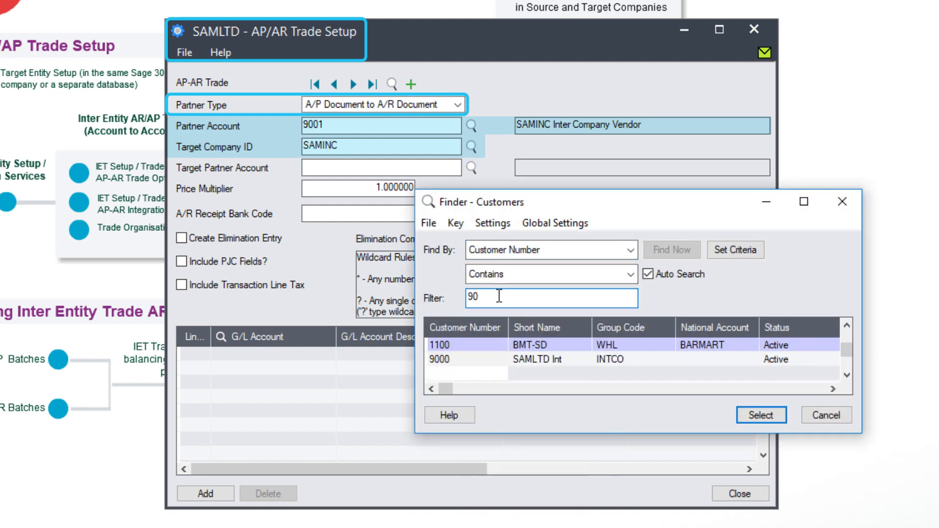
pyautogui.click(465, 364)
pyautogui.click(775, 417)
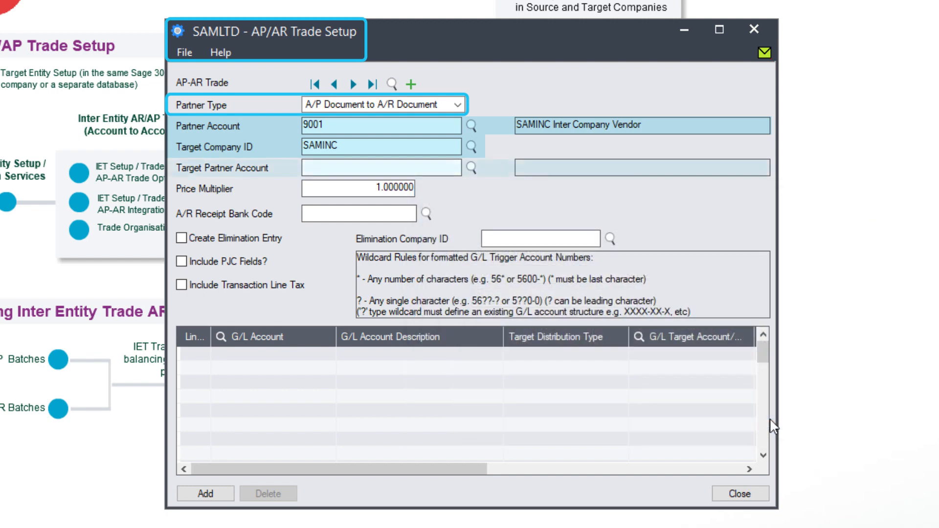
# Check the 1.000000 price multiplier and look up the A/R receipt bank codes.
pyautogui.click(362, 186)
pyautogui.moveTo(362, 186); pyautogui.dragTo(443, 195)
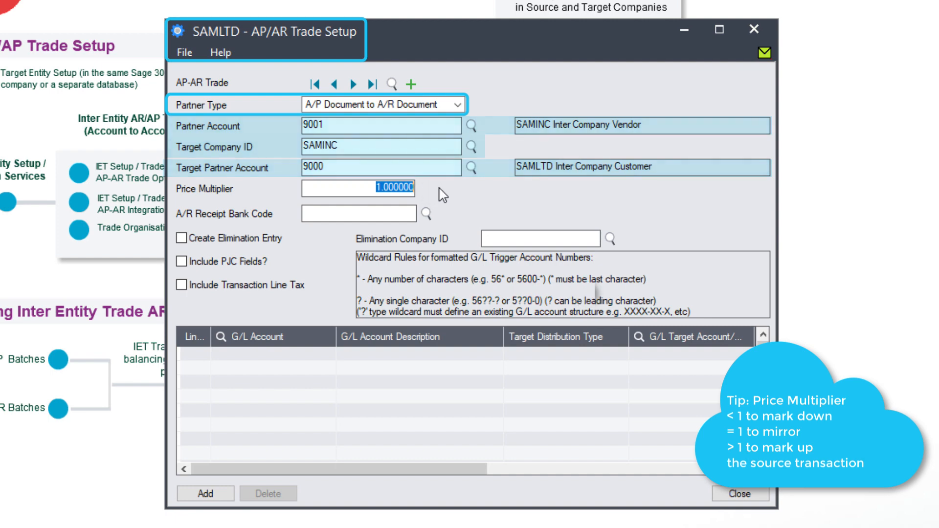
pyautogui.click(408, 214)
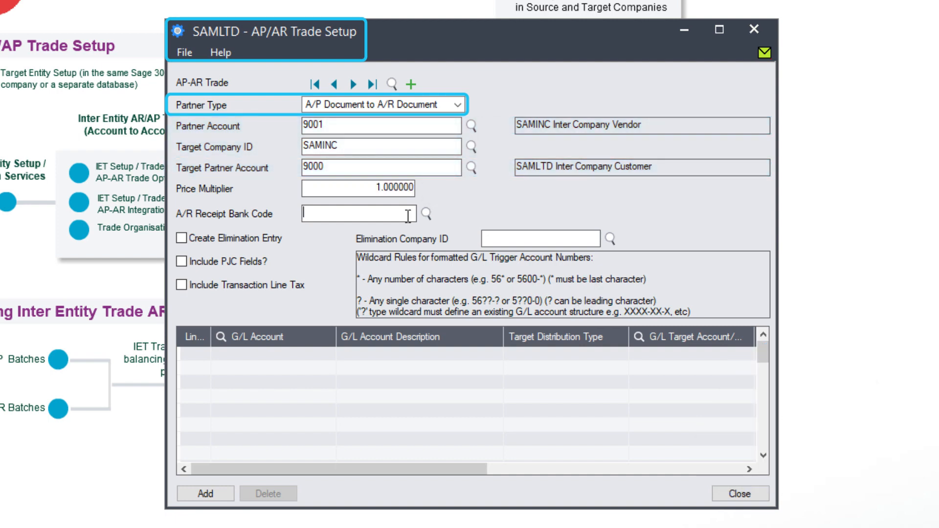
pyautogui.press('F5')
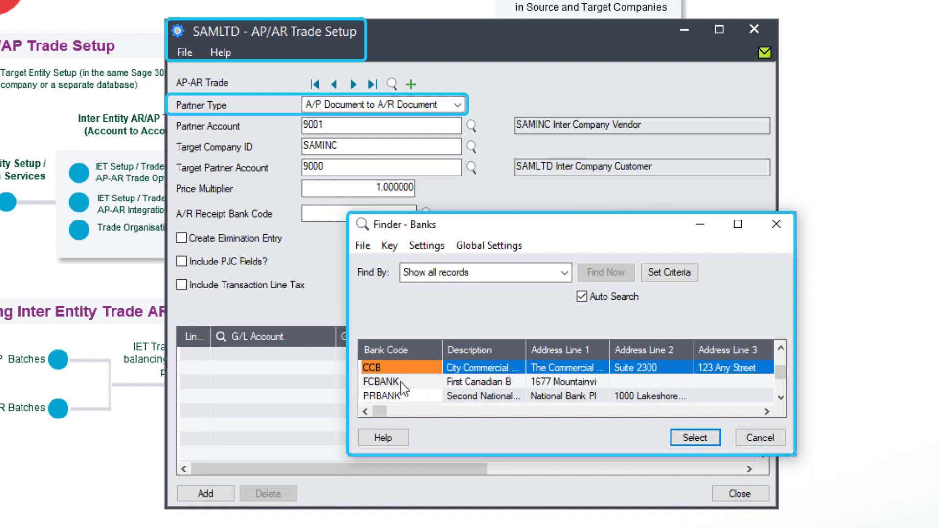
# Make CCB the A/R receipt bank code and start the first G/L account mapping line.
pyautogui.click(401, 383)
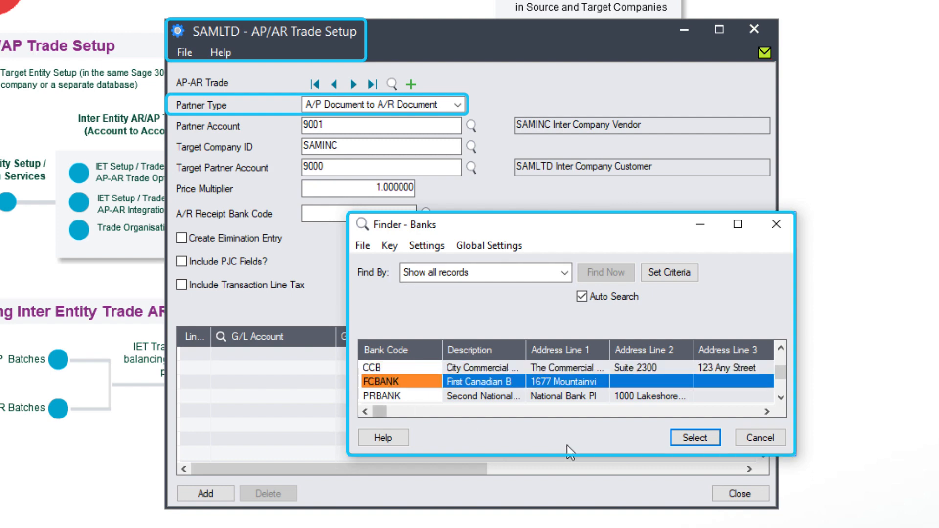
pyautogui.click(416, 365)
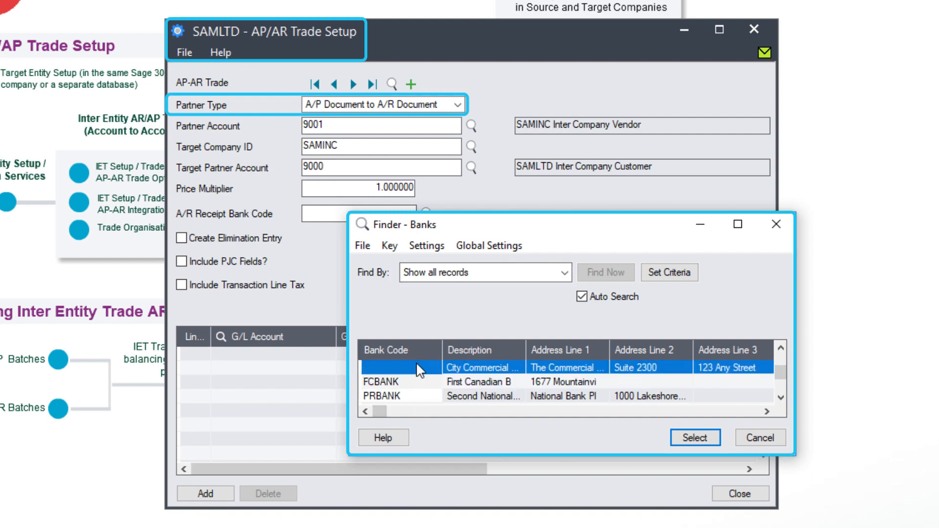
pyautogui.click(693, 438)
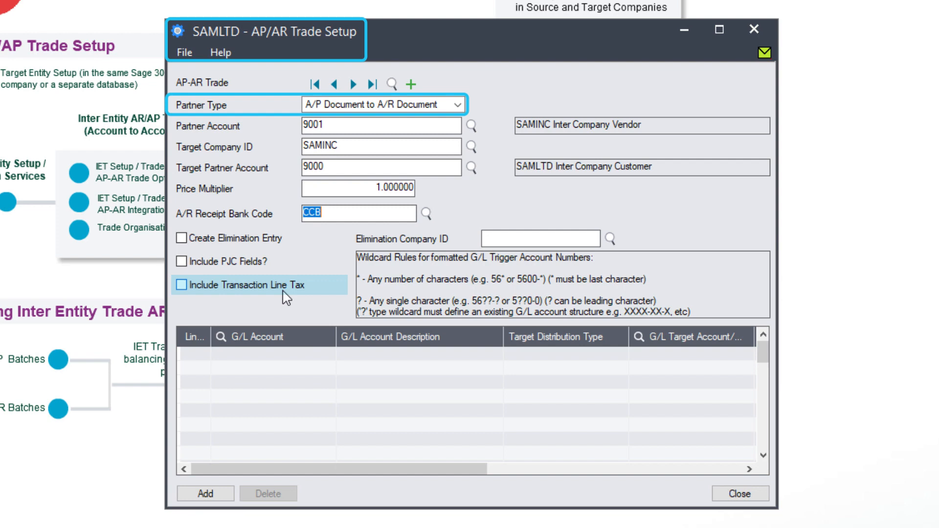
pyautogui.click(269, 350)
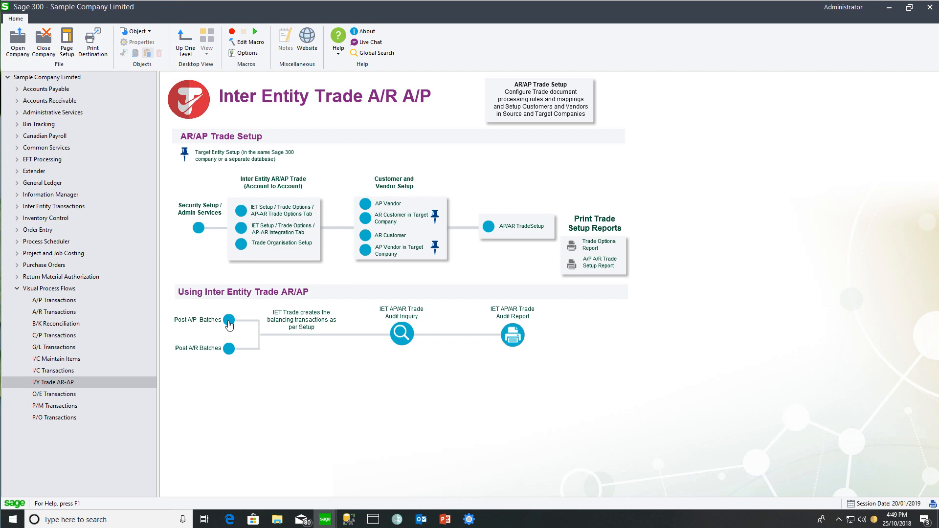
# Post A/P batch 60 with vendor 9001's 900.00 invoice, then close the entry and batch list.
pyautogui.click(228, 322)
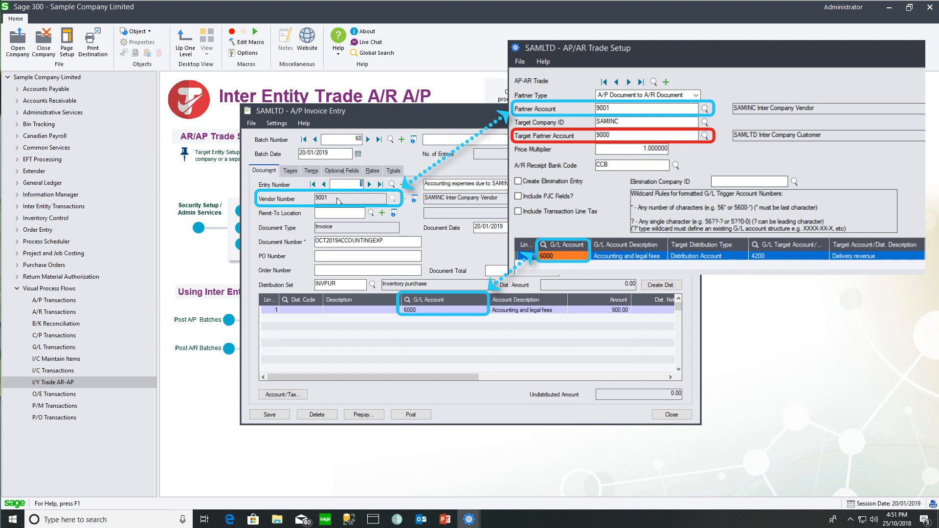
pyautogui.click(411, 415)
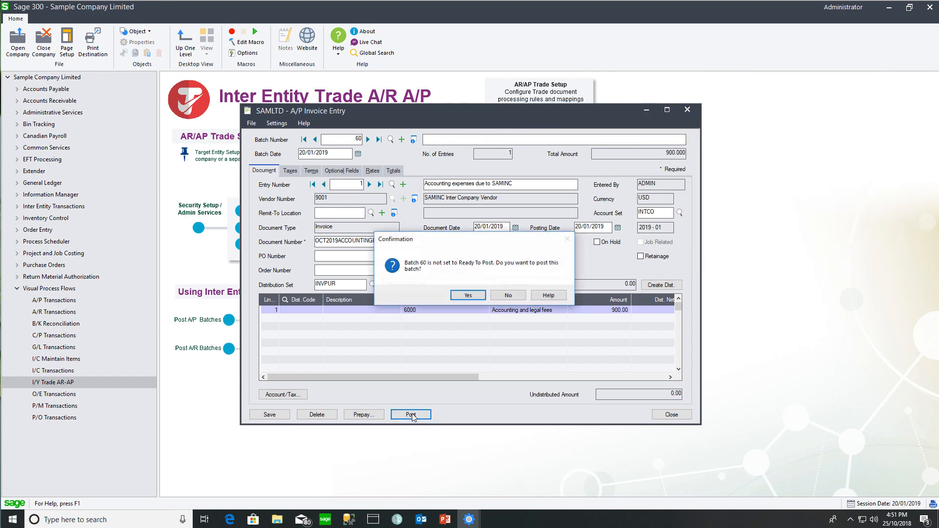
pyautogui.click(467, 296)
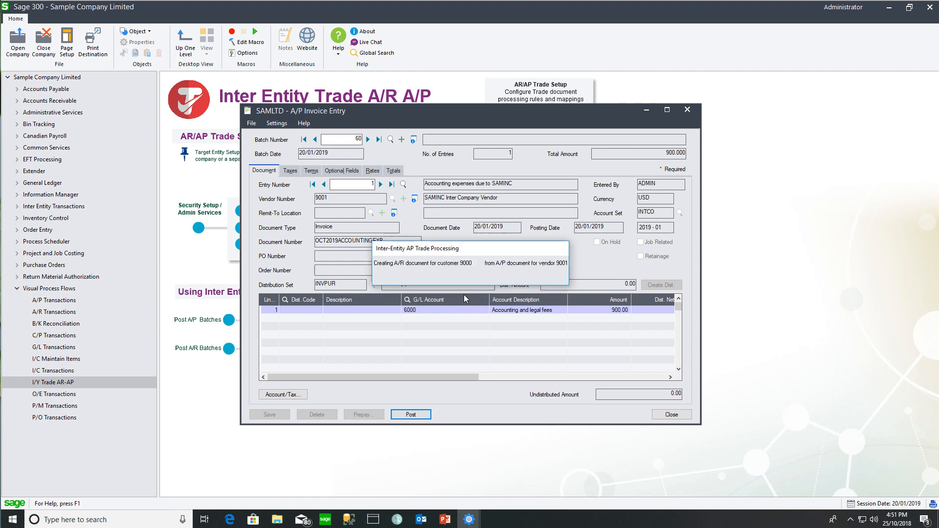
pyautogui.press('Return')
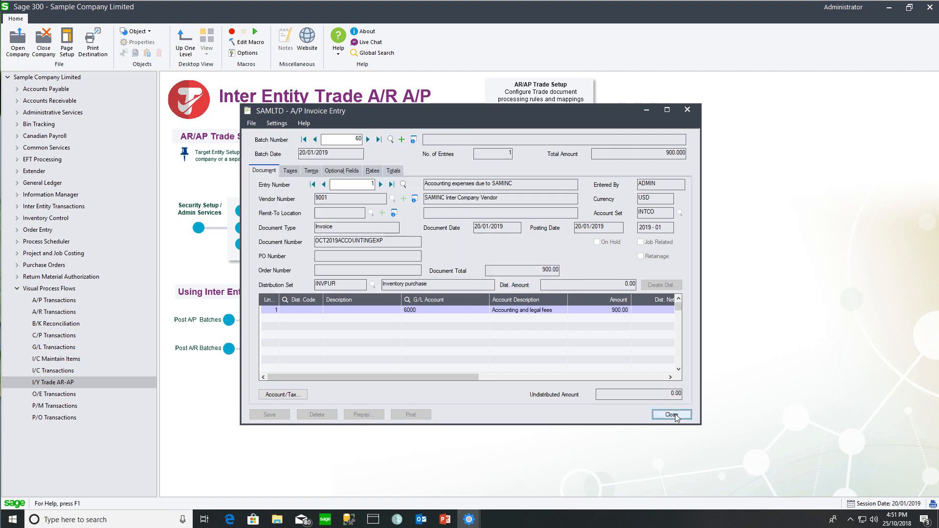
pyautogui.click(673, 416)
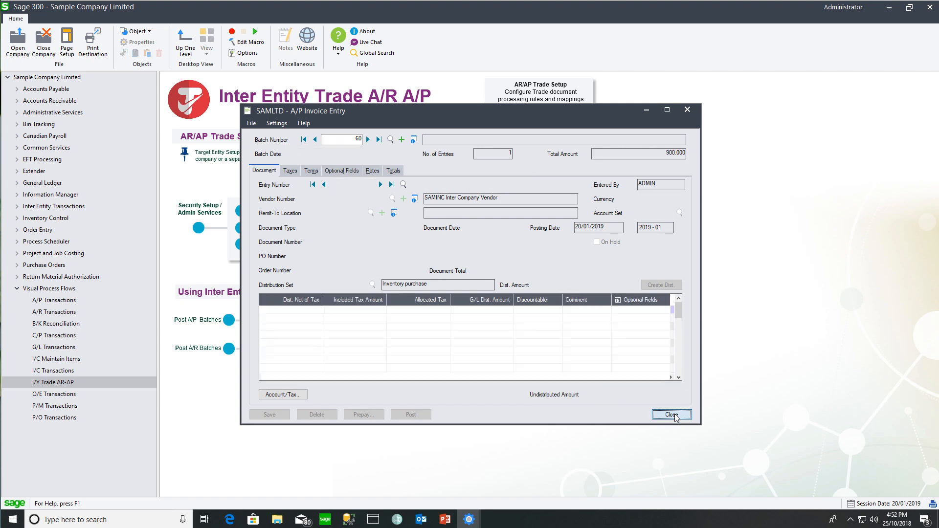
pyautogui.click(611, 352)
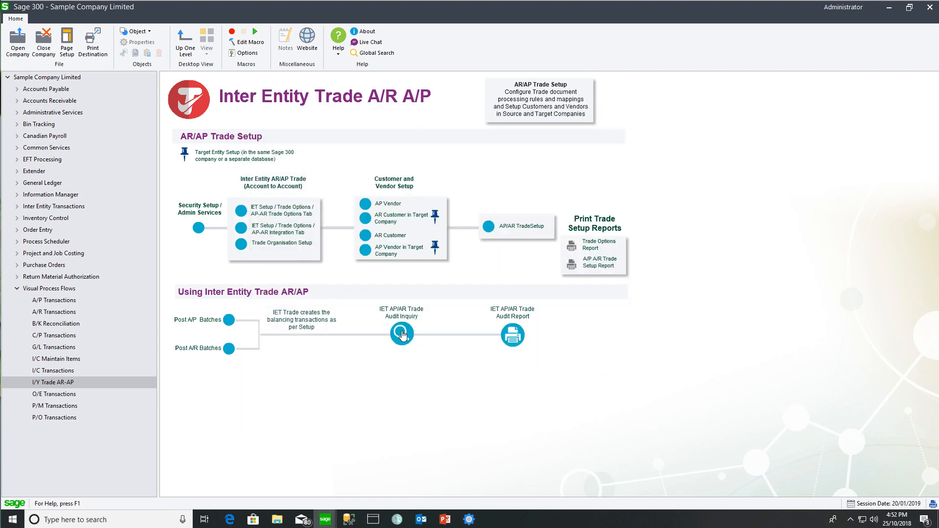
# In the AP/AR Trade Audit Inquiry, inspect batch 60's SAMINC entry and widen Trade Document Number.
pyautogui.click(401, 335)
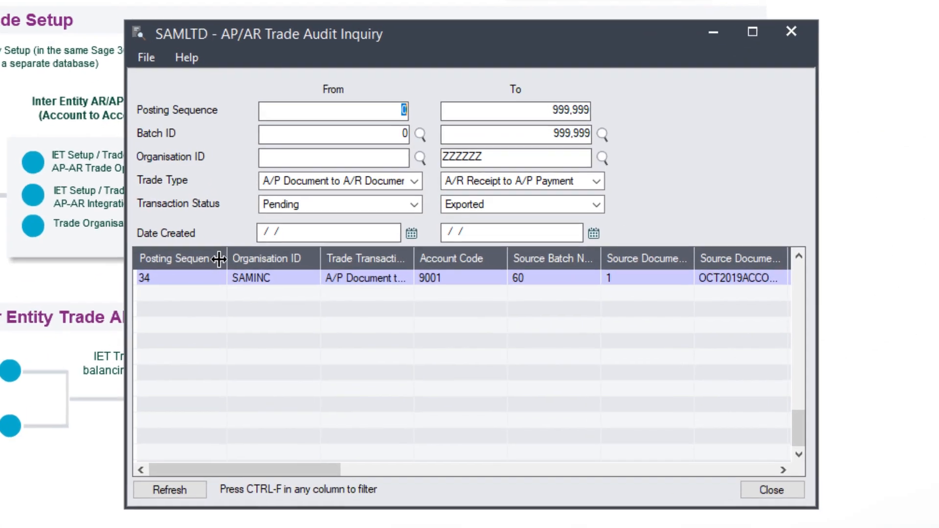
pyautogui.click(255, 279)
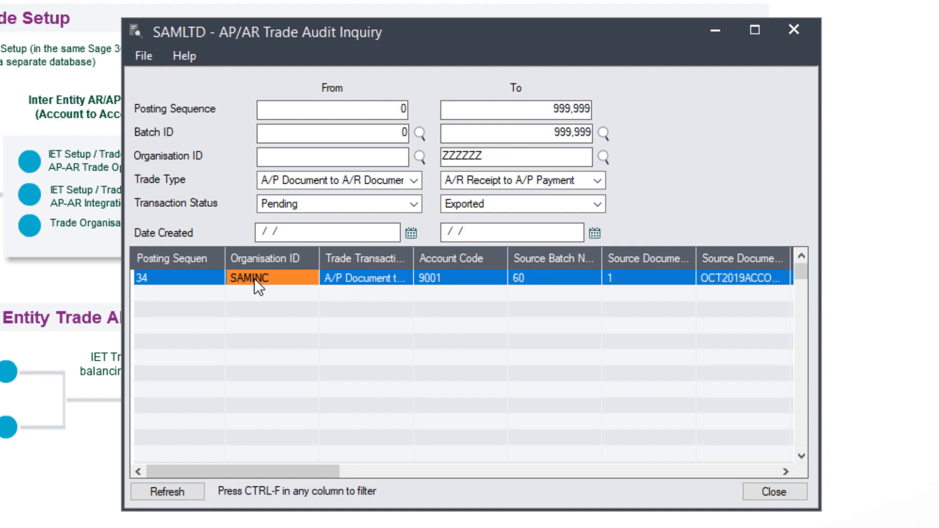
pyautogui.click(517, 282)
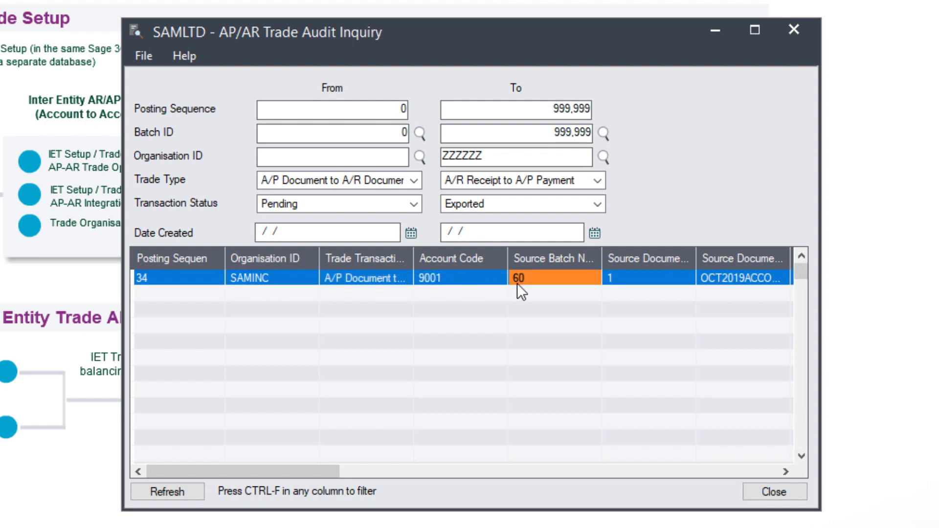
pyautogui.moveTo(327, 465); pyautogui.dragTo(457, 485)
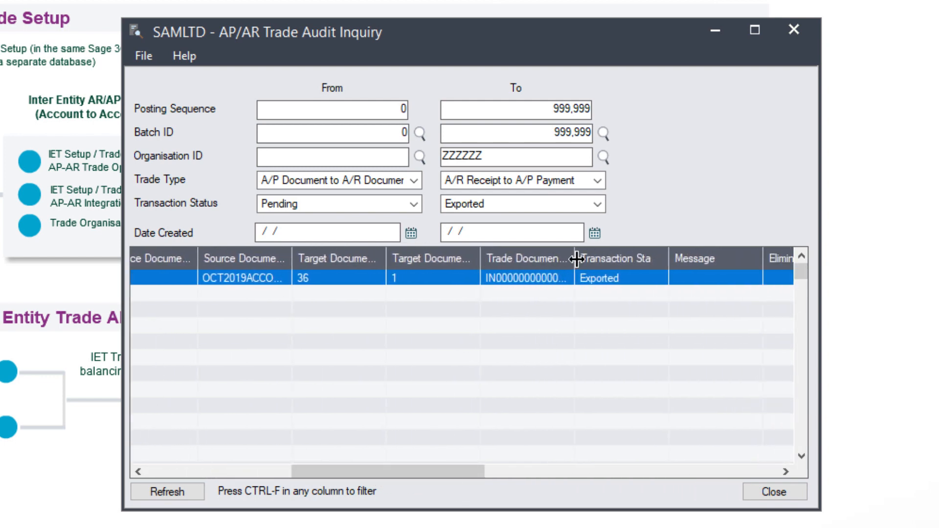
pyautogui.moveTo(575, 258); pyautogui.dragTo(616, 265)
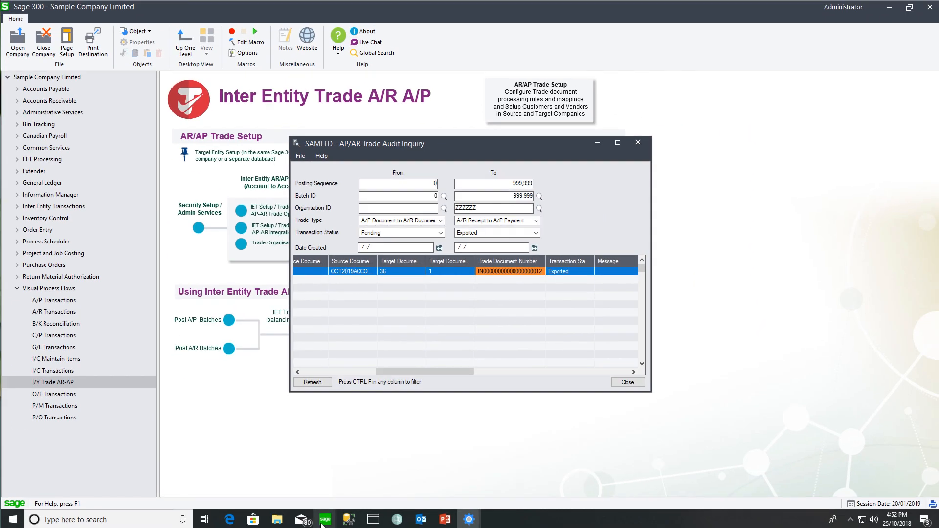
pyautogui.moveTo(324, 522)
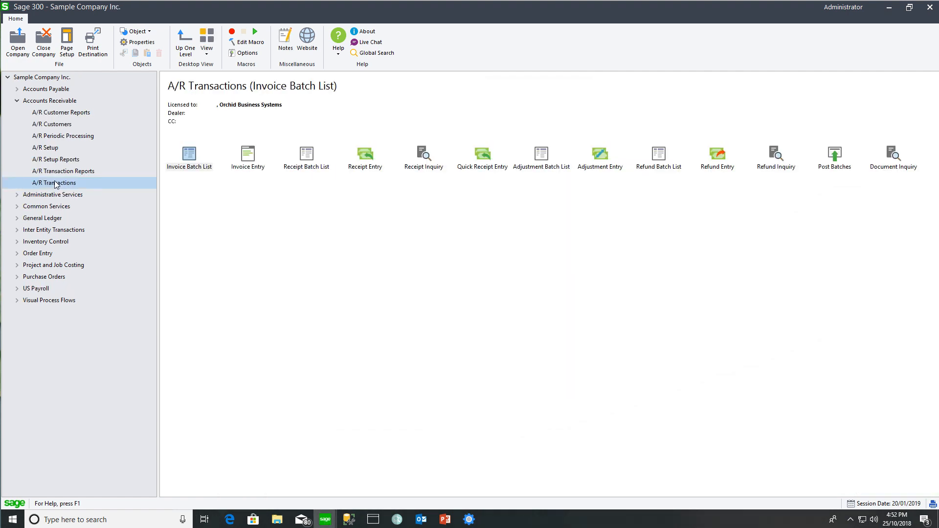
# In Sample Company Inc., open batch 36's A/R invoice and check its number, account 4200 and 900.00.
pyautogui.click(363, 489)
pyautogui.doubleClick(191, 159)
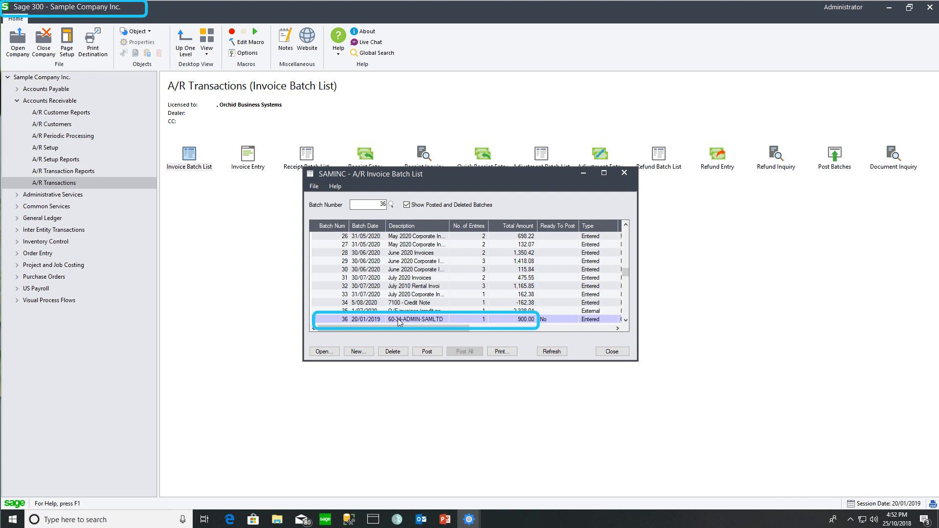
pyautogui.doubleClick(399, 320)
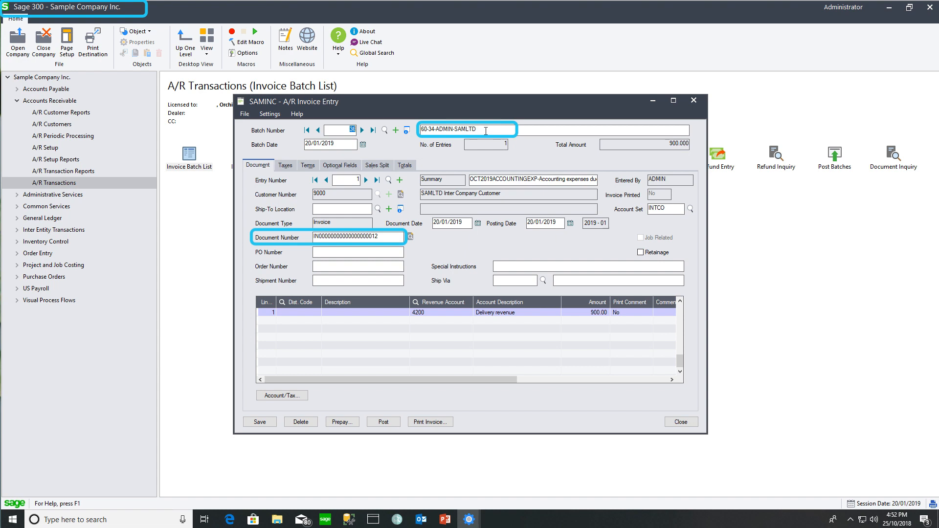
pyautogui.click(386, 238)
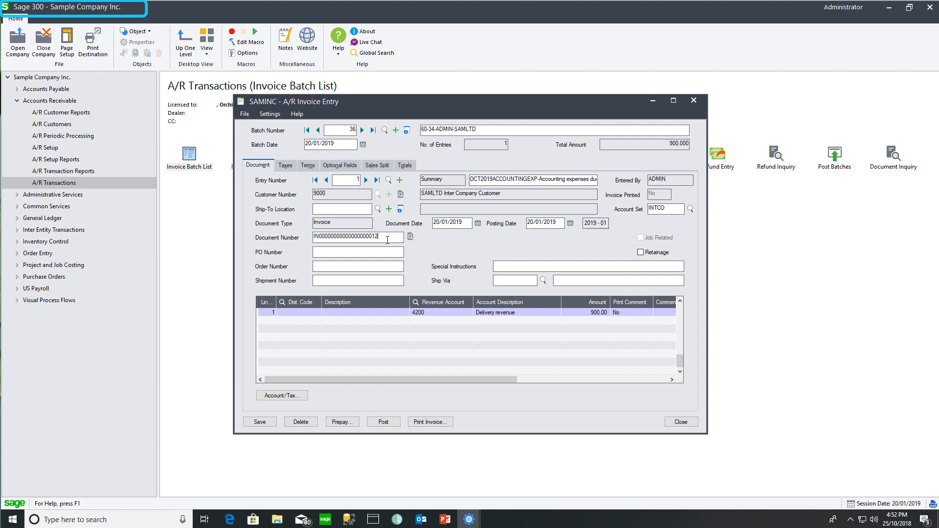
pyautogui.click(430, 312)
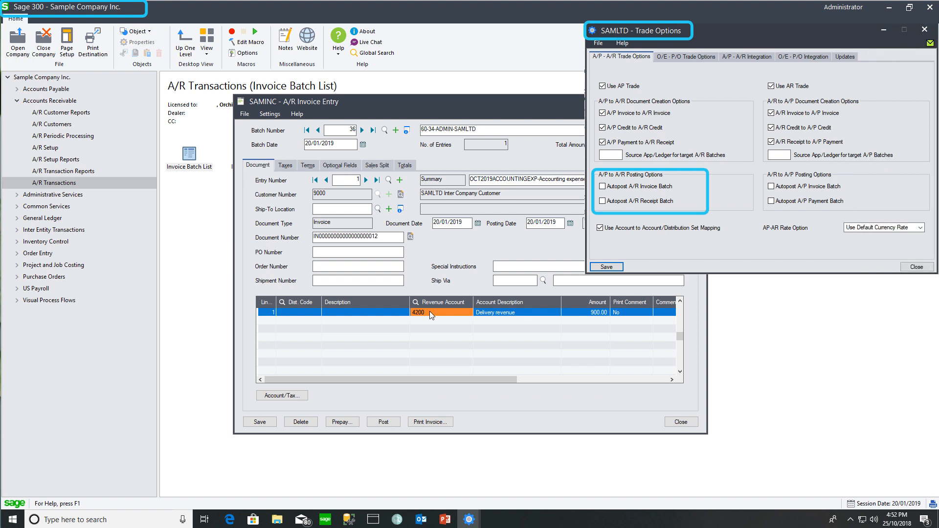
pyautogui.click(586, 314)
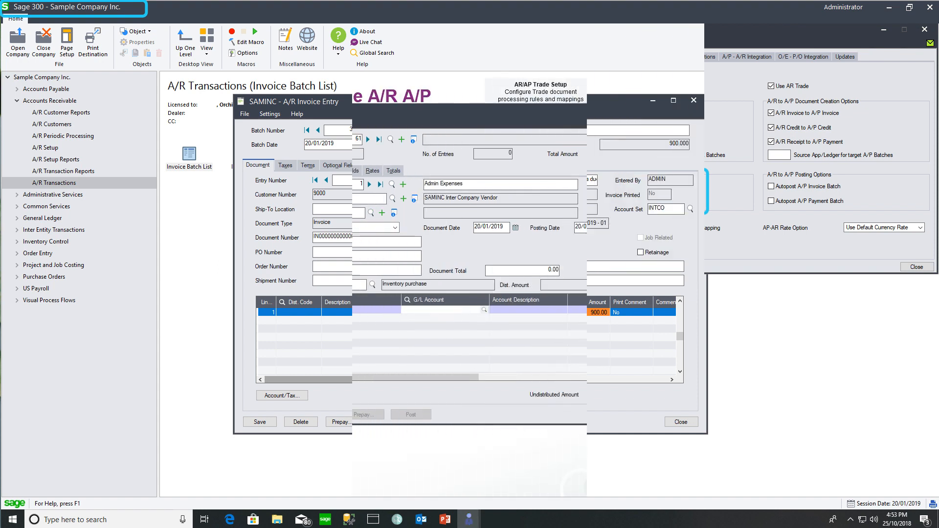
# Set the line amount and document total to 700, document number INV2019, and add the invoice.
pyautogui.write('7000')
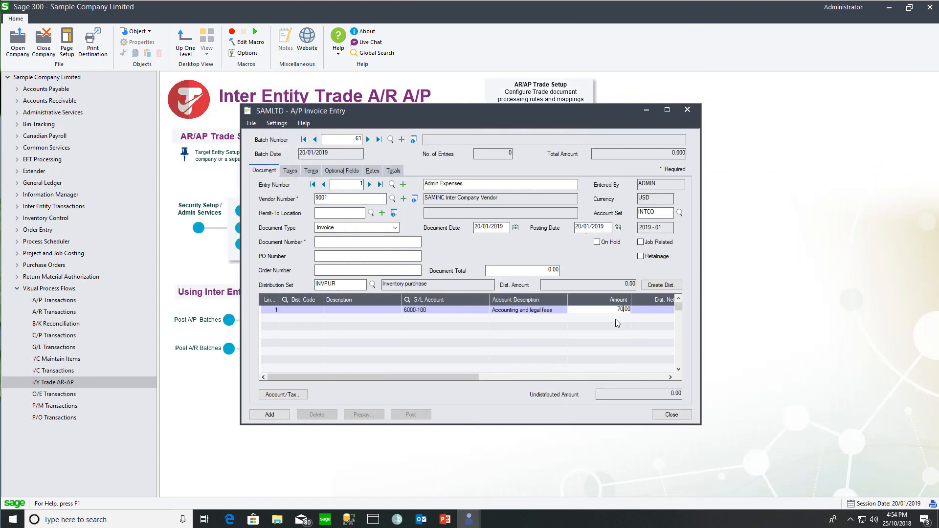
pyautogui.press('Tab')
pyautogui.moveTo(533, 270); pyautogui.dragTo(698, 271)
pyautogui.write('700')
pyautogui.press('Tab')
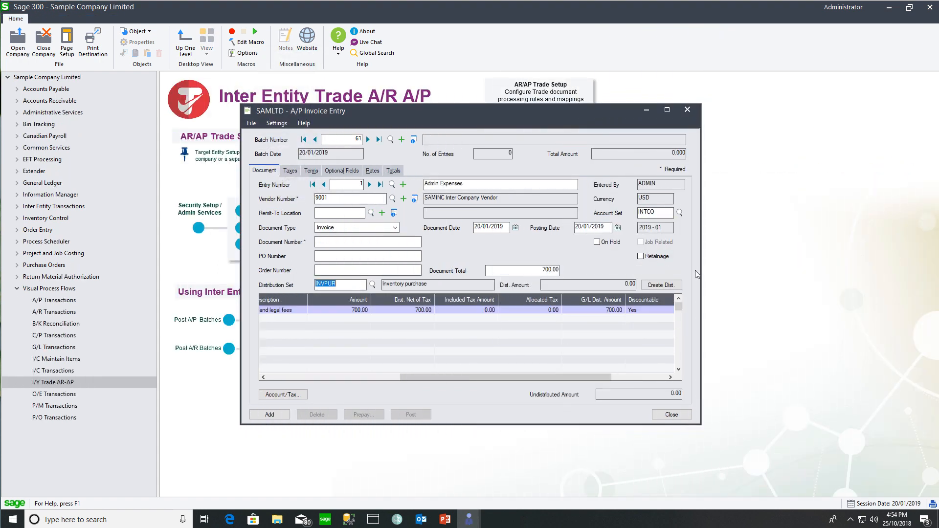
pyautogui.click(340, 242)
pyautogui.write('INV2019')
pyautogui.click(269, 414)
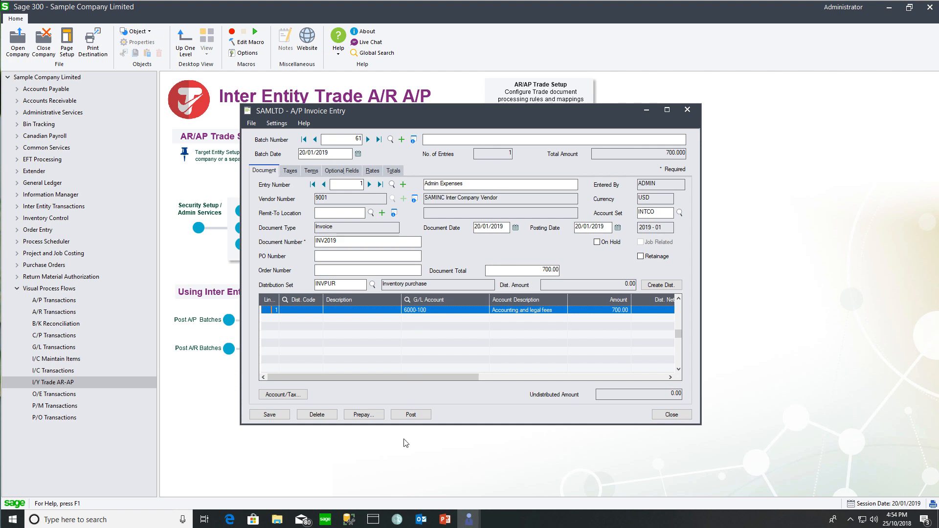
# Post invoice batch 61 and close the invoice entry and batch list.
pyautogui.click(411, 415)
pyautogui.click(471, 296)
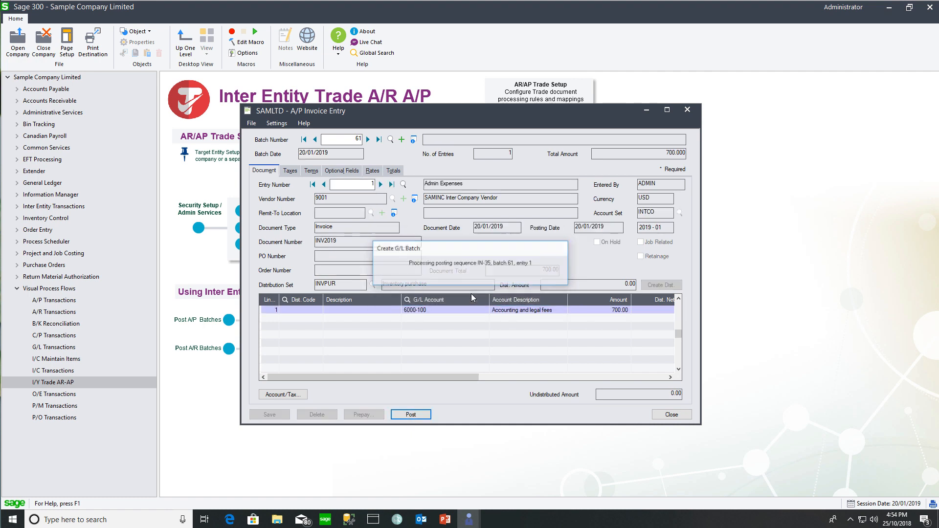
pyautogui.click(495, 341)
pyautogui.click(672, 414)
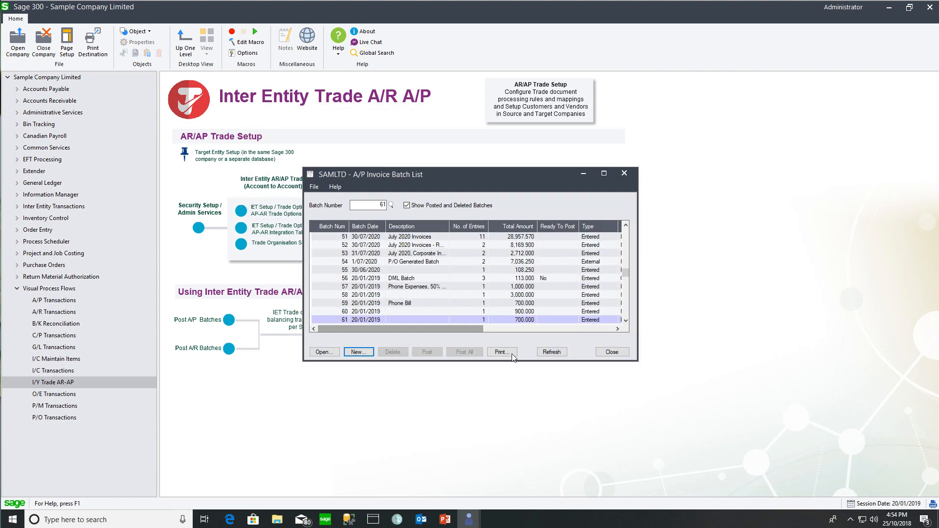
pyautogui.click(622, 352)
pyautogui.click(402, 330)
# Refresh the trade audit and read INV2019's Invalid message: account 6000-100 isn't in trade setup.
pyautogui.click(317, 381)
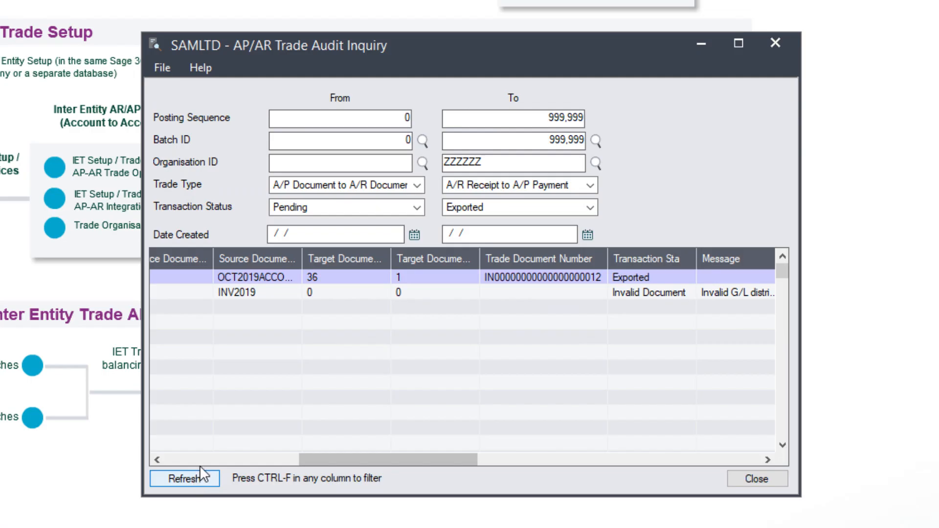
pyautogui.moveTo(352, 462); pyautogui.dragTo(204, 463)
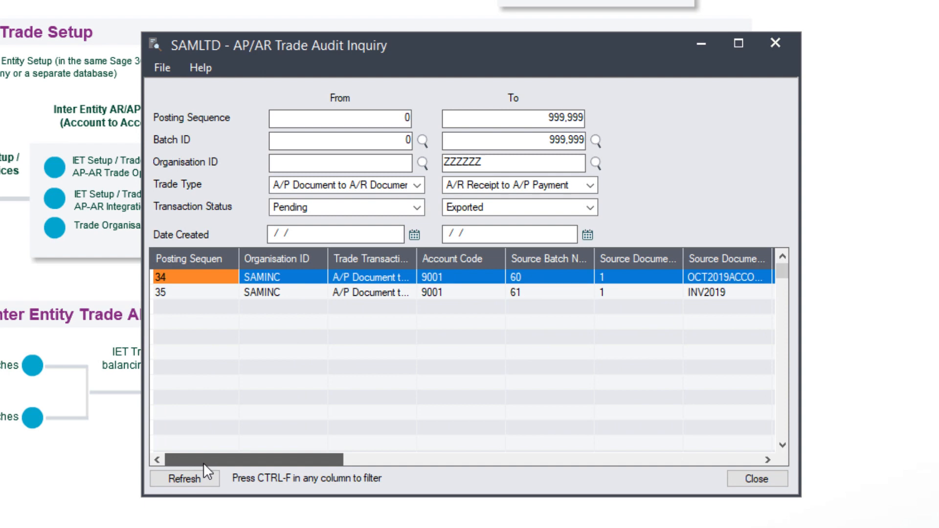
pyautogui.moveTo(203, 463); pyautogui.dragTo(363, 462)
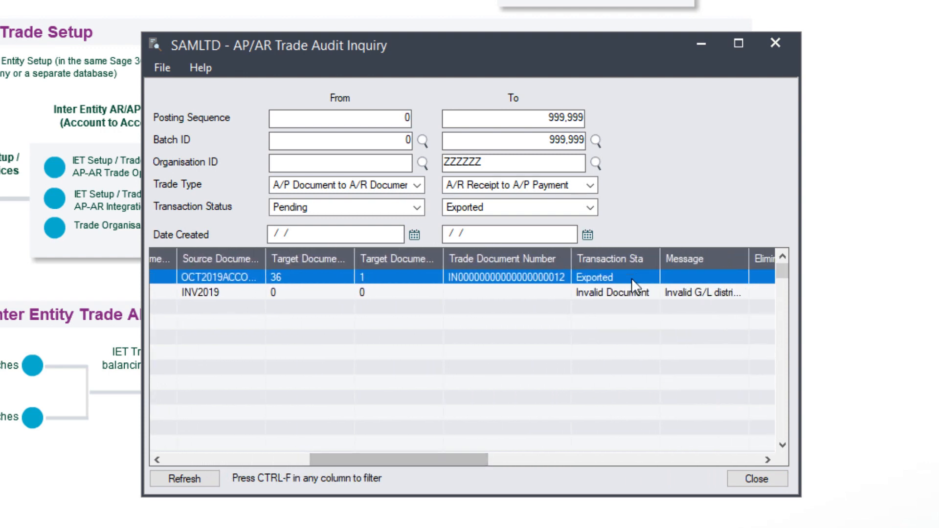
pyautogui.click(620, 290)
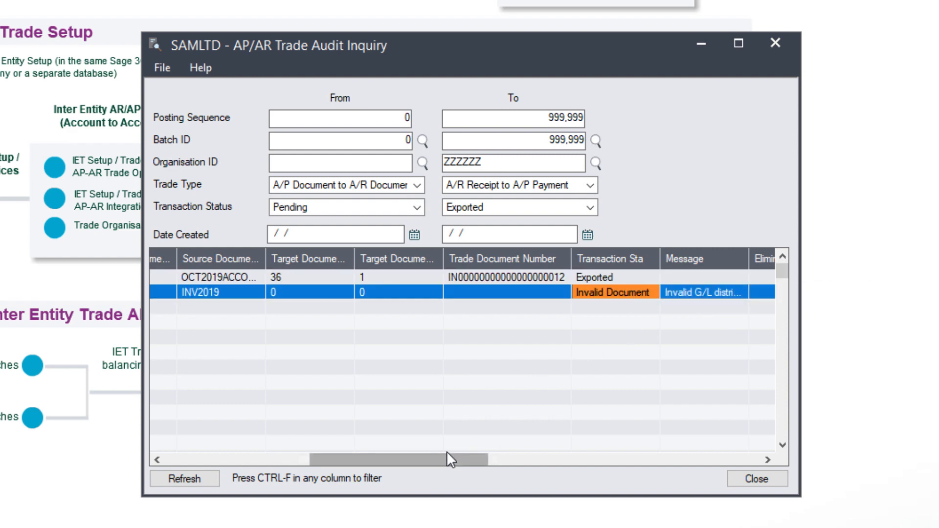
pyautogui.moveTo(449, 458); pyautogui.dragTo(503, 462)
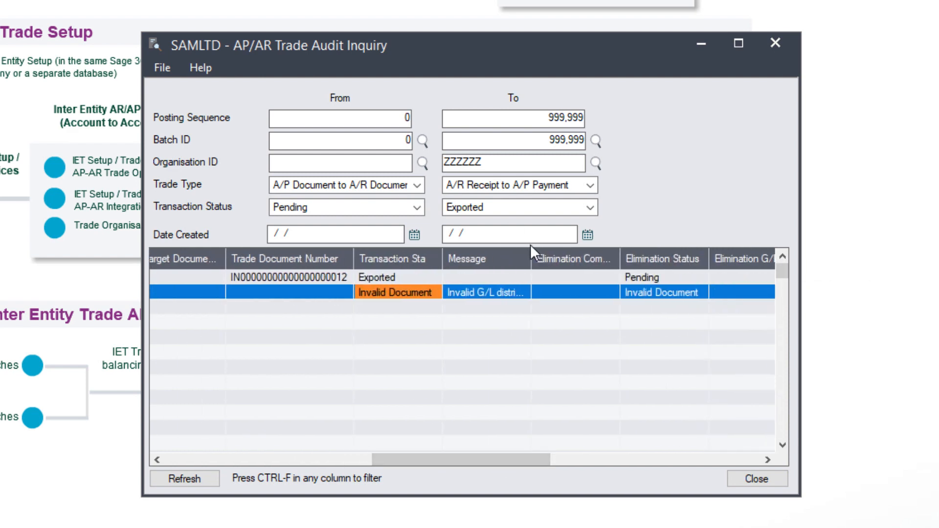
pyautogui.moveTo(530, 250); pyautogui.dragTo(724, 281)
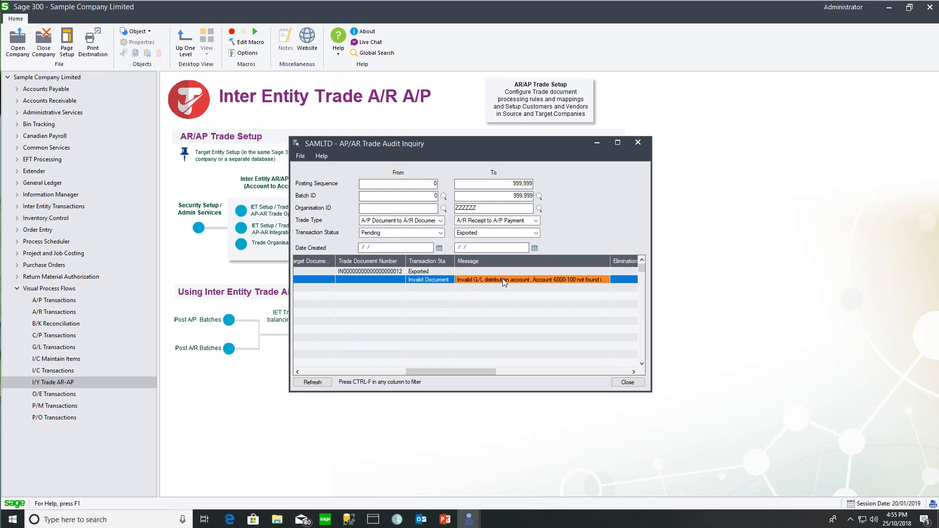
pyautogui.click(638, 142)
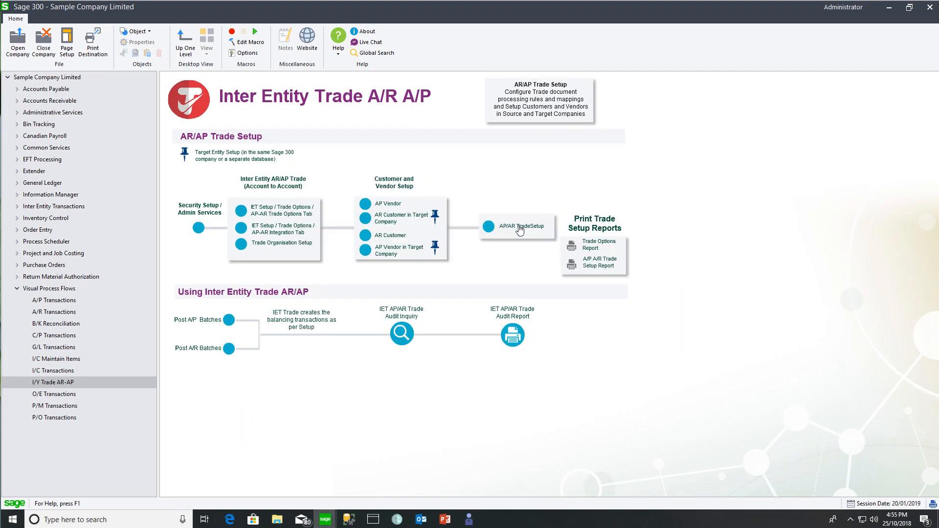
# In partner 9001's AP/AR trade setup, map 6000-100 to target account 4200 Delivery revenue and save.
pyautogui.click(516, 284)
pyautogui.click(309, 160)
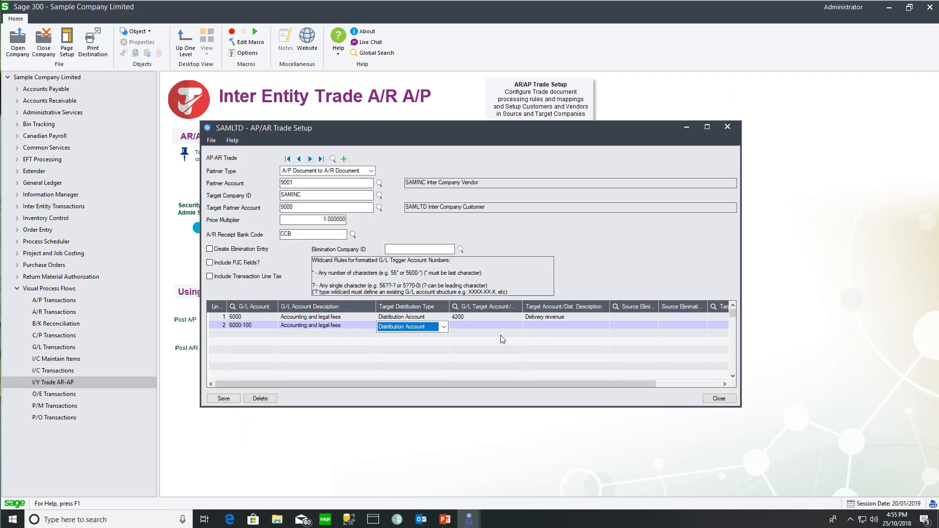
pyautogui.click(214, 400)
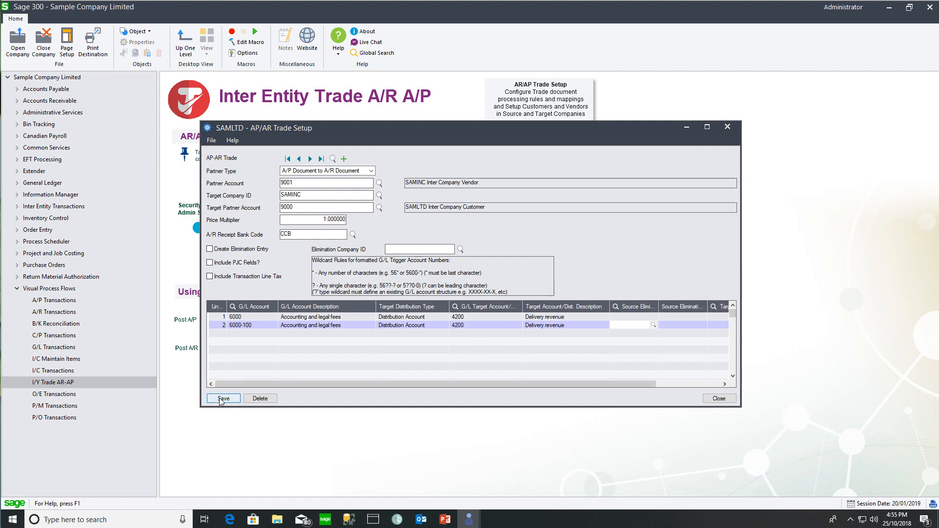
pyautogui.click(708, 399)
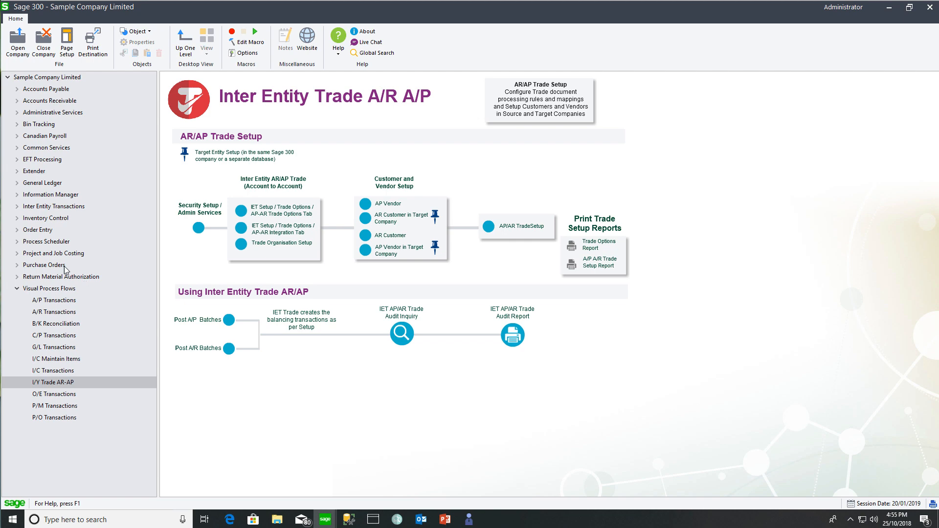
# Run AP/AR periodic processing on All Documents with Error and Invalid status, then reopen the trade audit.
pyautogui.click(17, 206)
pyautogui.click(68, 230)
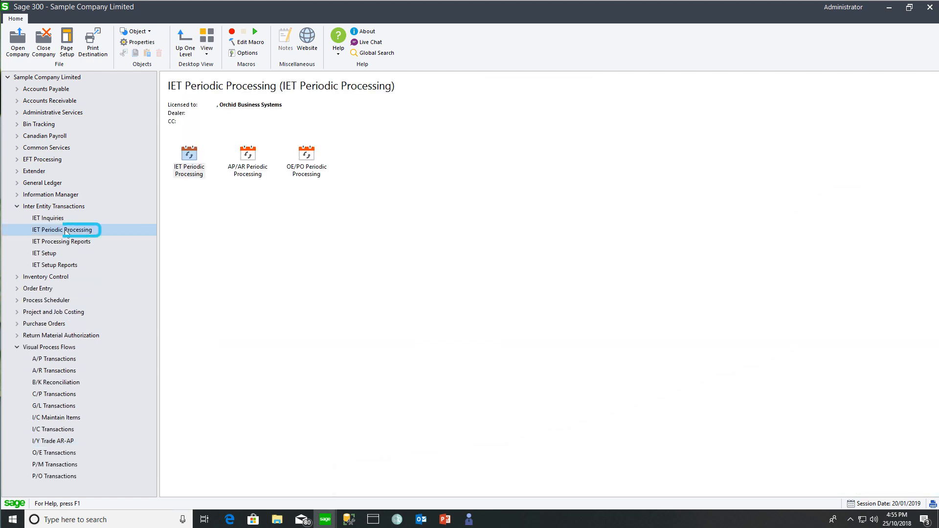
pyautogui.doubleClick(242, 162)
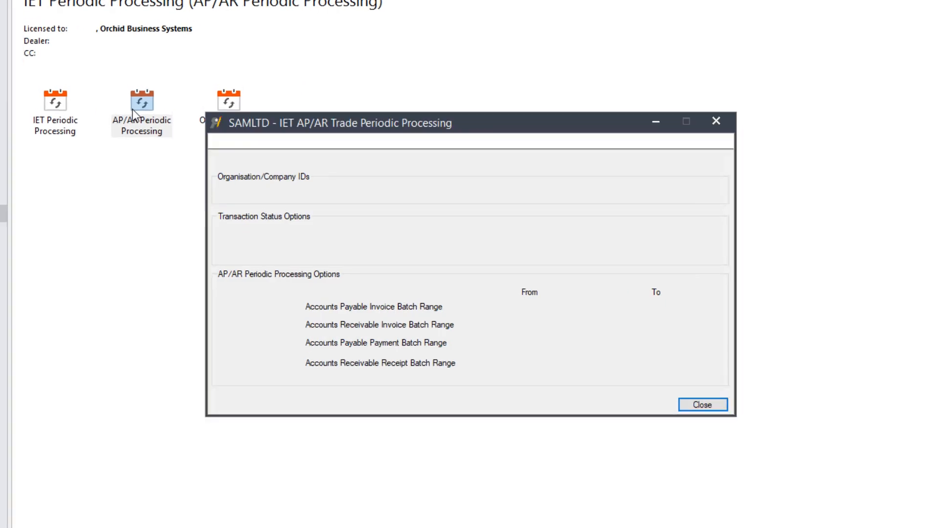
pyautogui.click(216, 163)
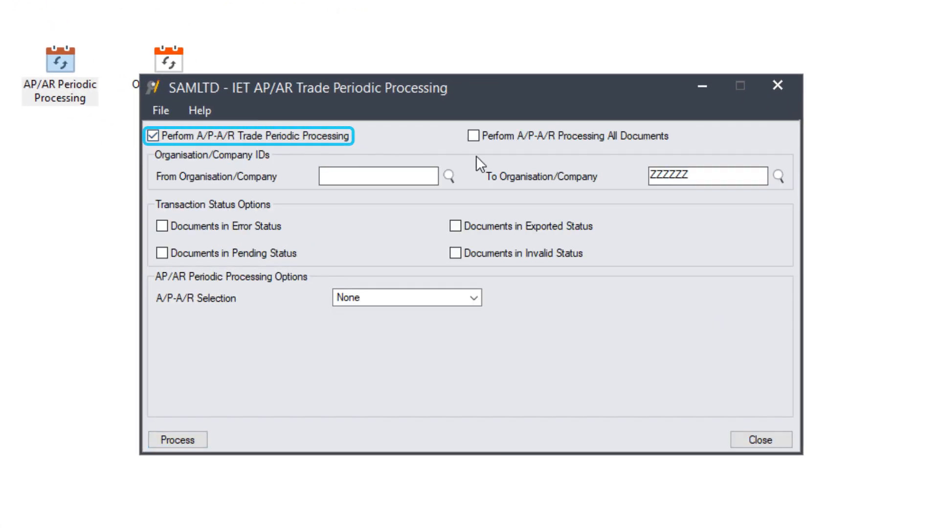
pyautogui.click(472, 136)
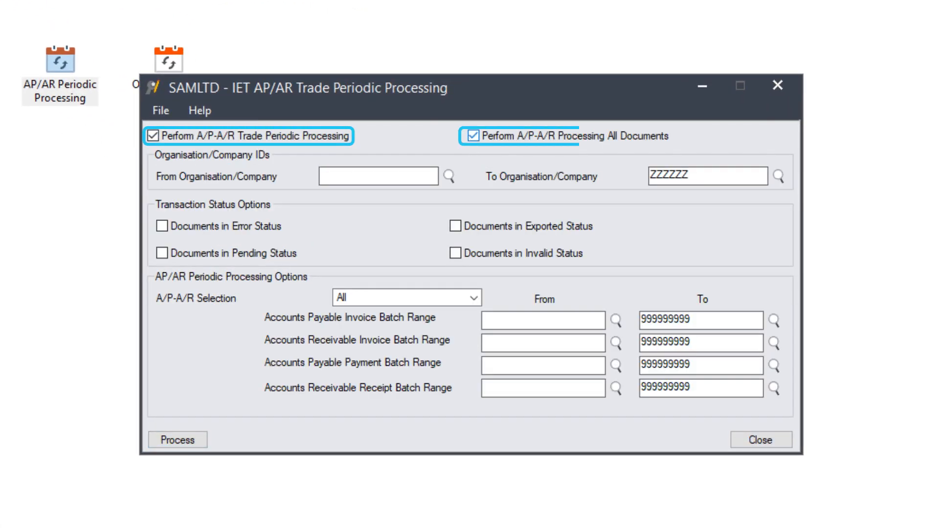
pyautogui.click(163, 225)
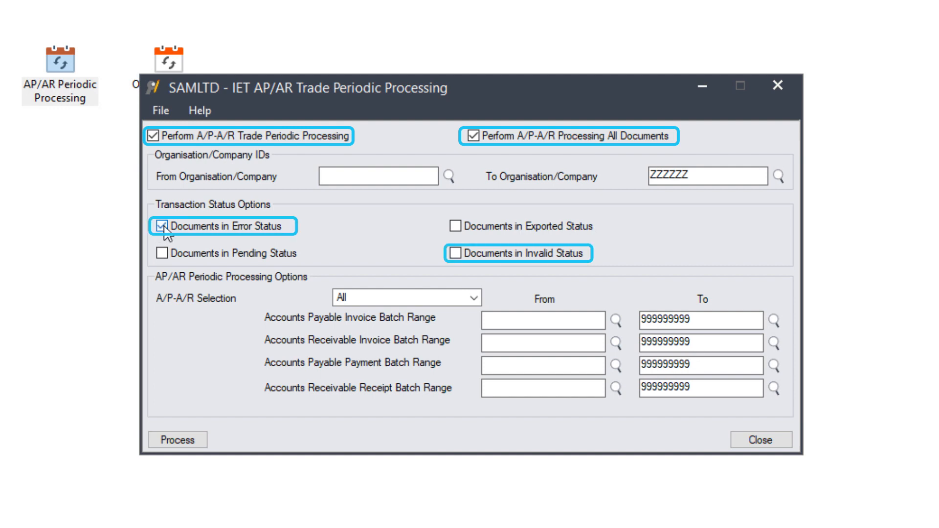
pyautogui.click(455, 253)
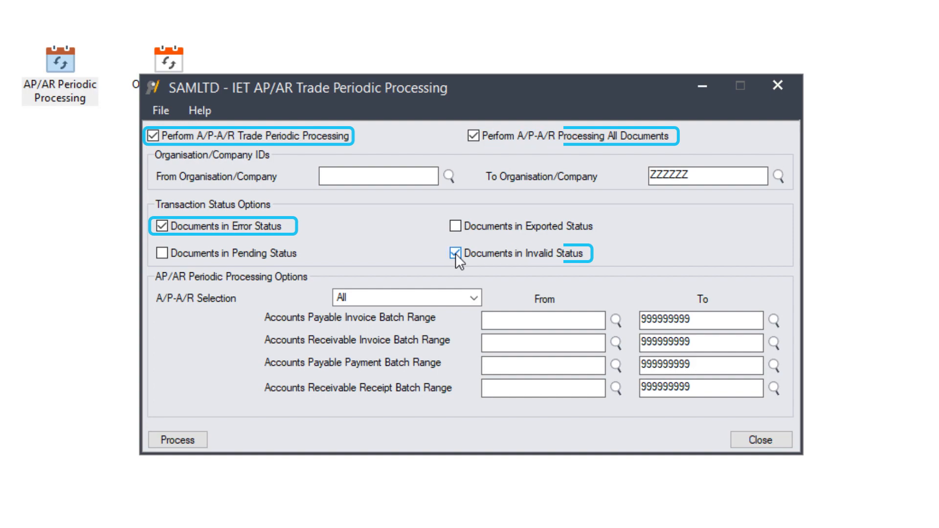
pyautogui.click(179, 439)
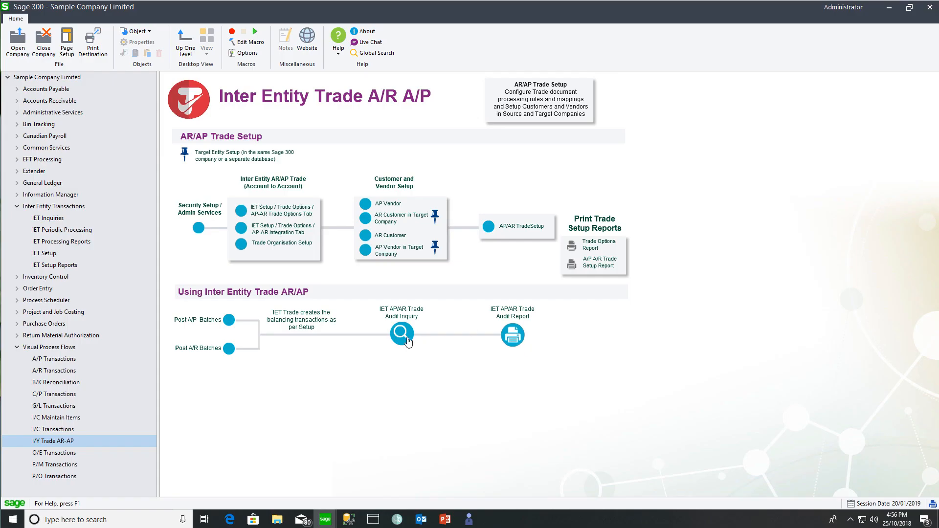
pyautogui.click(406, 339)
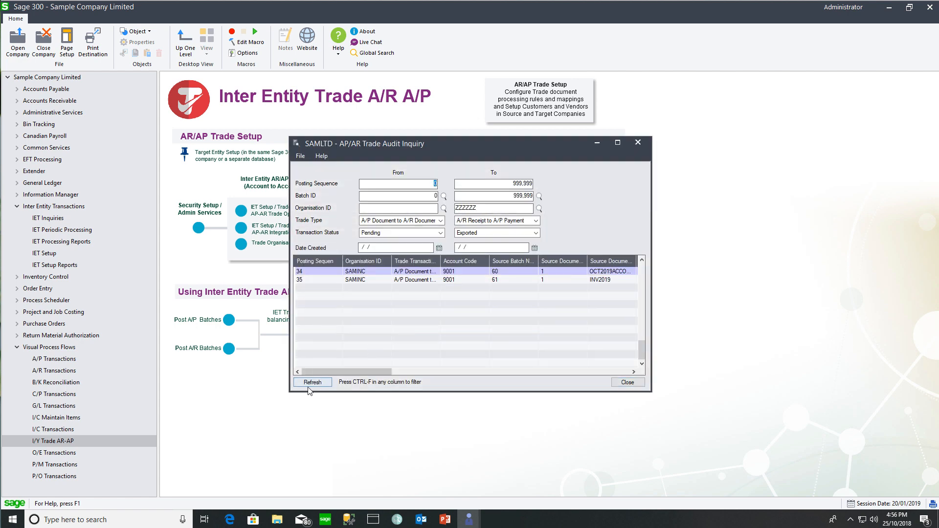
# Refresh the trade audit and confirm the INV2019 row now shows Exported to SAMINC.
pyautogui.click(313, 382)
pyautogui.moveTo(324, 374); pyautogui.dragTo(395, 373)
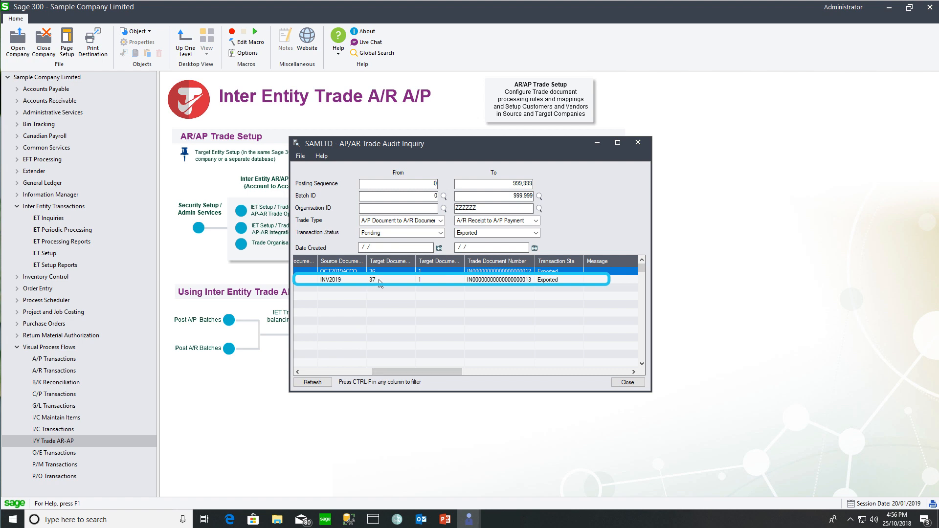
pyautogui.click(482, 280)
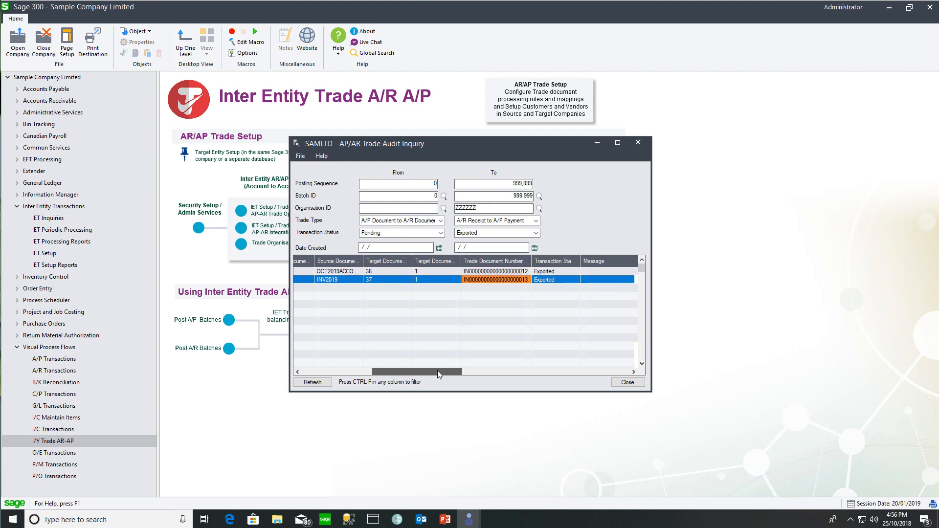
pyautogui.moveTo(437, 370); pyautogui.dragTo(454, 370)
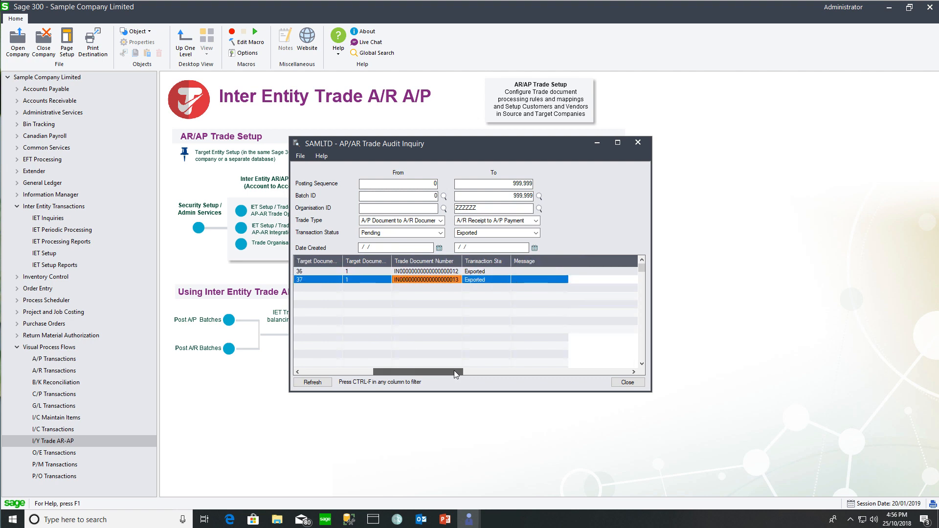
pyautogui.moveTo(454, 371); pyautogui.dragTo(467, 370)
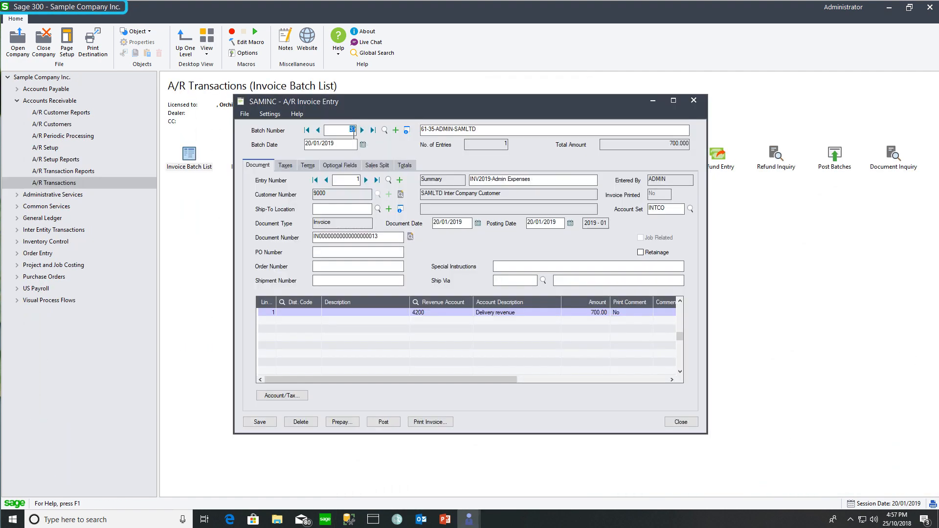
# Select the 700.00 revenue 4200 Delivery revenue line of the batch 37 INV2019 invoice.
pyautogui.click(422, 313)
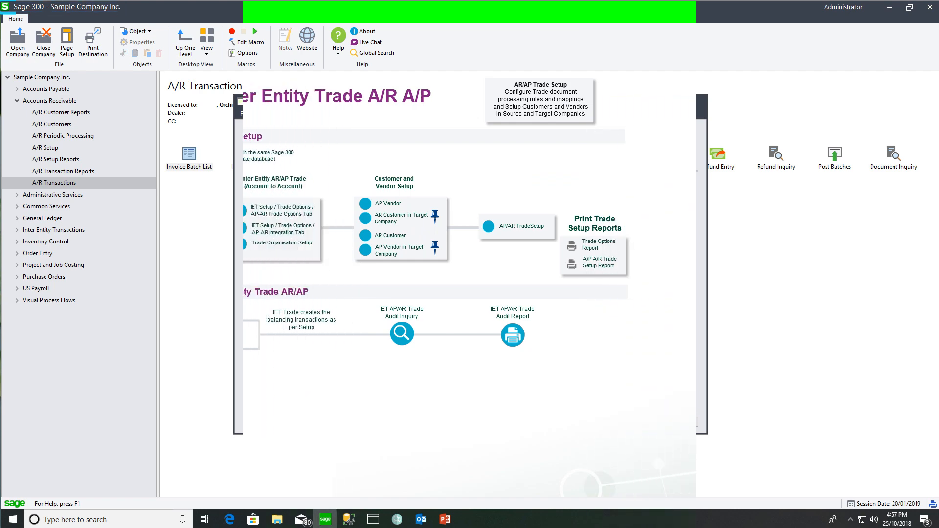
# Filter the AP/AR trade audit list to Organisation ID = 'ORCIN3' and scroll to the elimination columns.
pyautogui.click(401, 334)
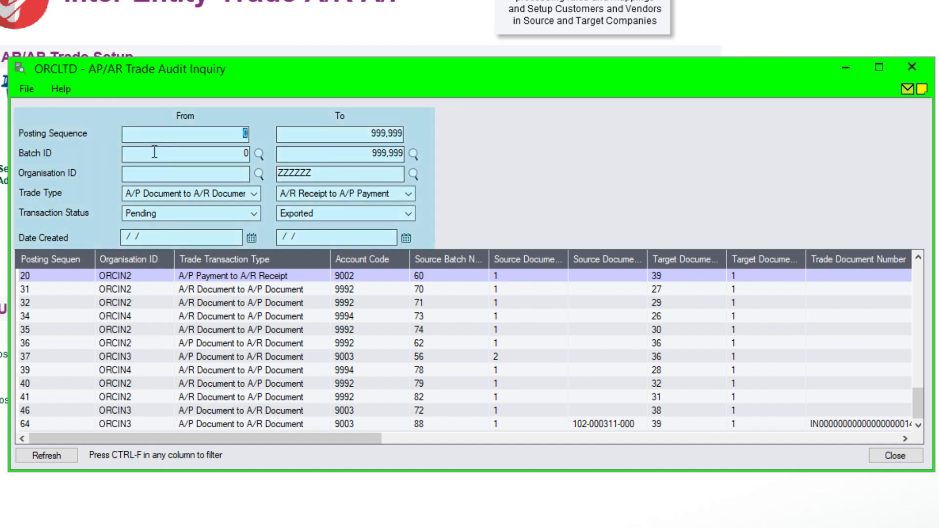
pyautogui.click(154, 133)
pyautogui.click(152, 151)
pyautogui.click(124, 424)
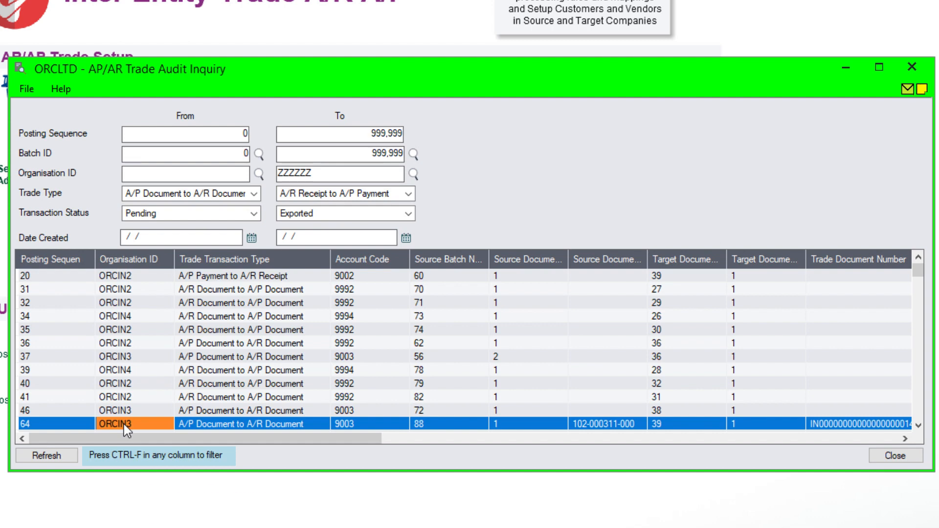
pyautogui.rightClick(124, 424)
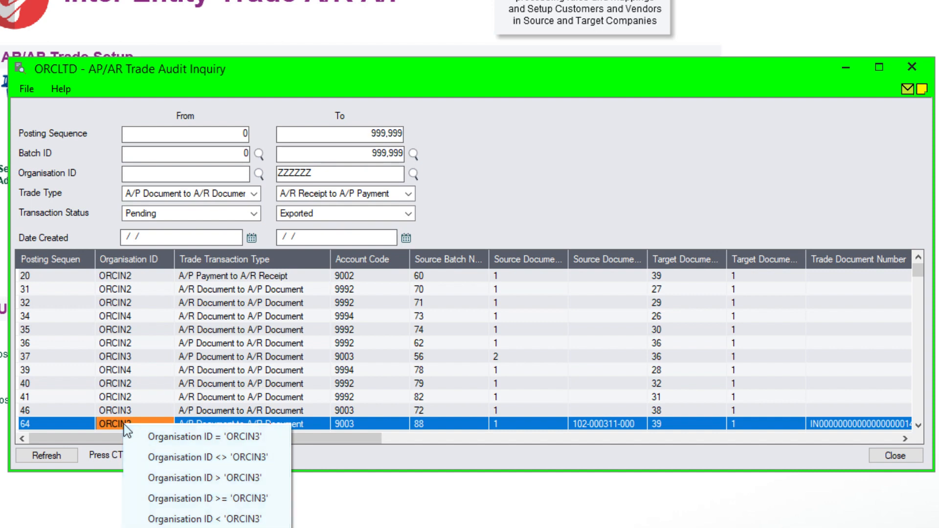
pyautogui.click(161, 436)
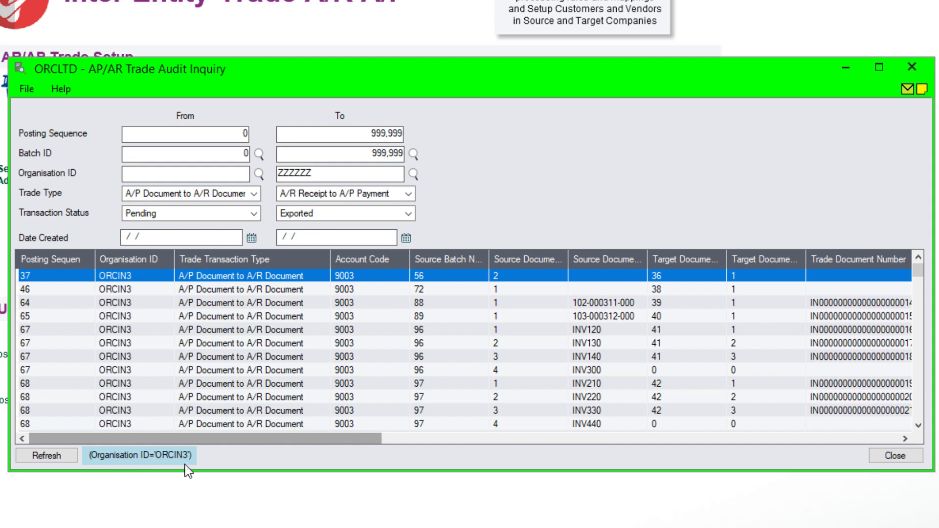
pyautogui.moveTo(286, 439); pyautogui.dragTo(821, 468)
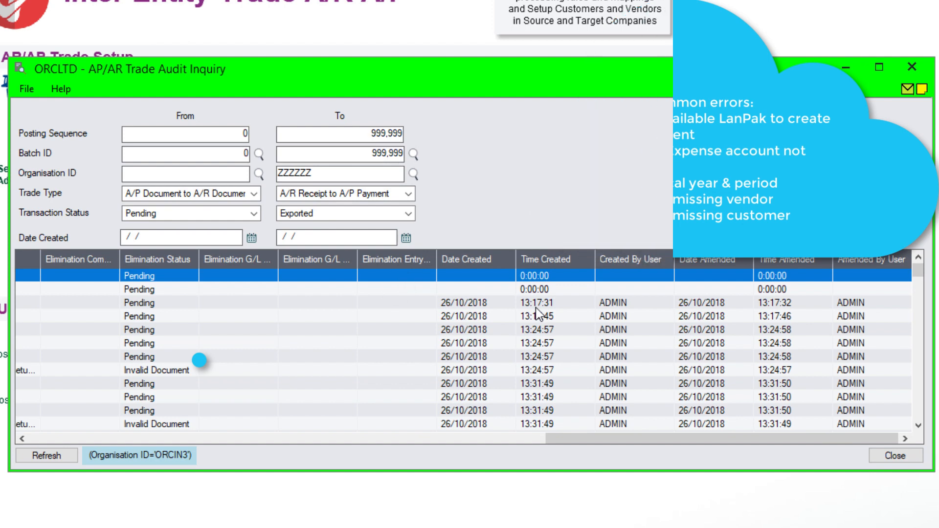
# Add a Date Created = 26/10/2018 filter to the ORCIN3 trade audit list.
pyautogui.click(479, 304)
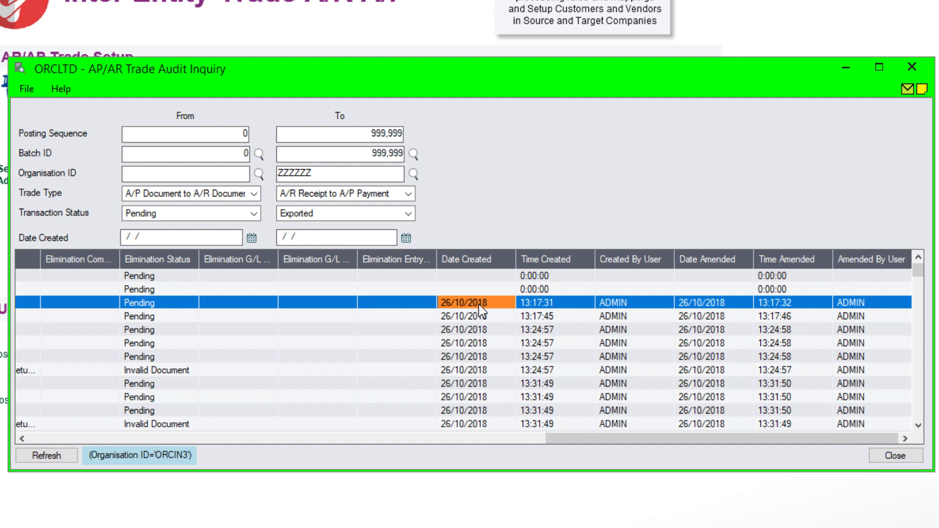
pyautogui.rightClick(480, 304)
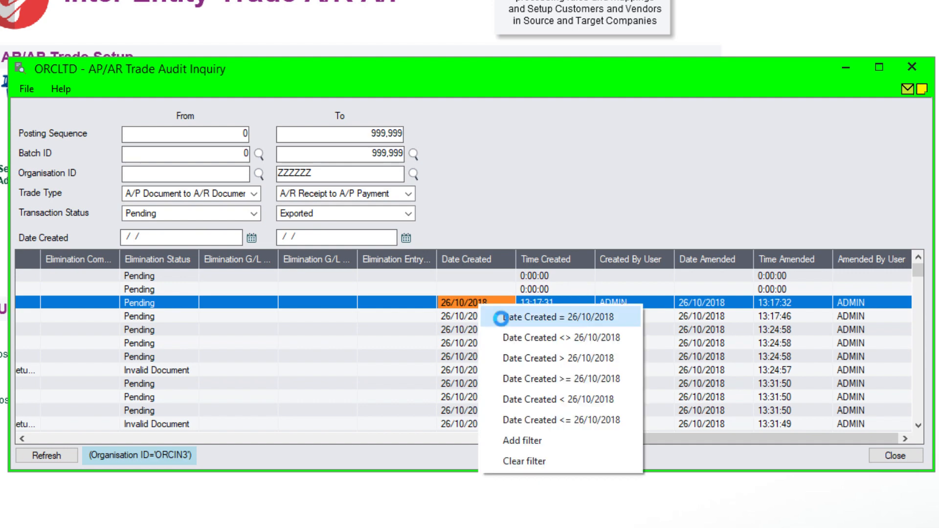
pyautogui.click(501, 318)
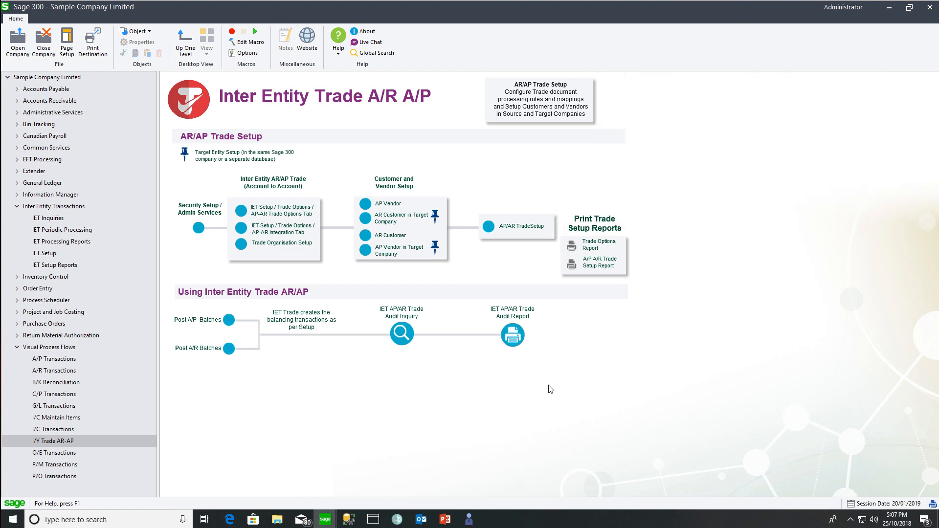
# Switch to the Sample Company Inc. window and open IET Trade Options setup.
pyautogui.moveTo(325, 523)
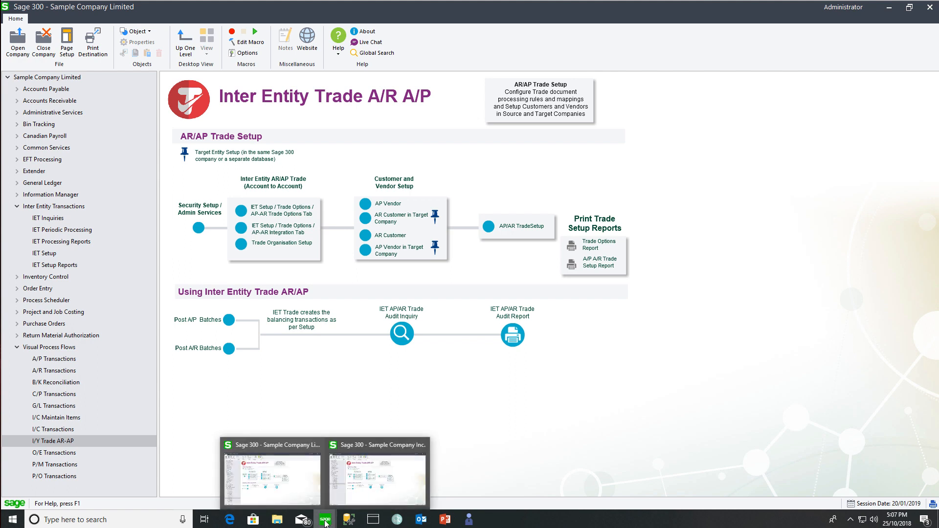
pyautogui.click(399, 481)
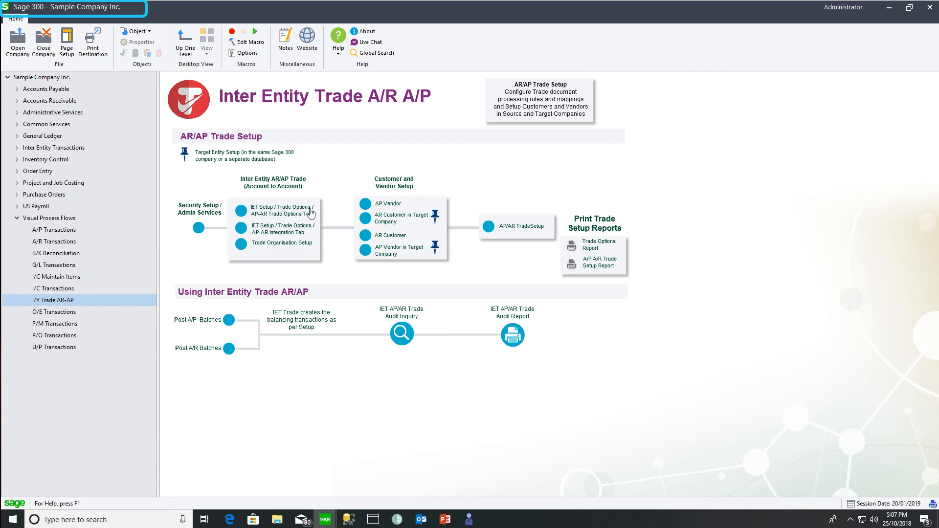
pyautogui.click(279, 212)
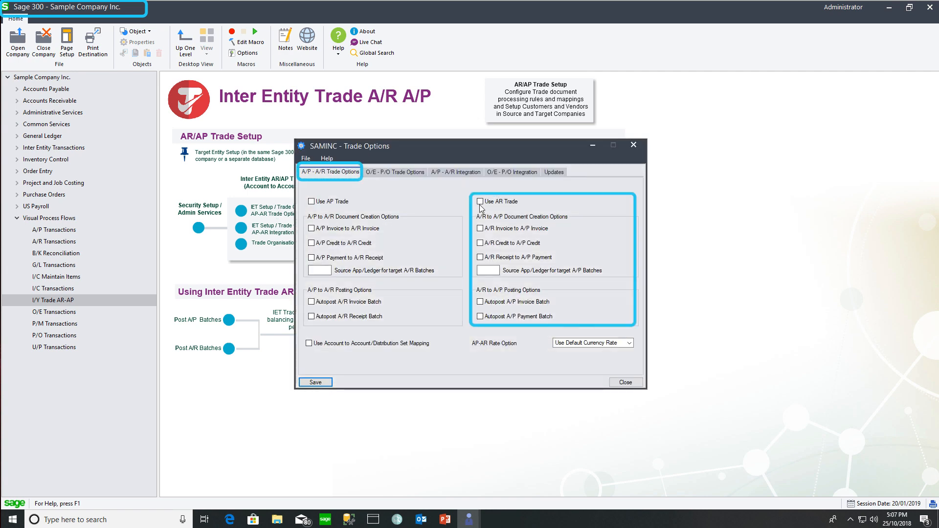
# Turn on Use AR Trade with A/P credit and payment creation, then select the AR to AP Doc. Header mapping.
pyautogui.click(480, 202)
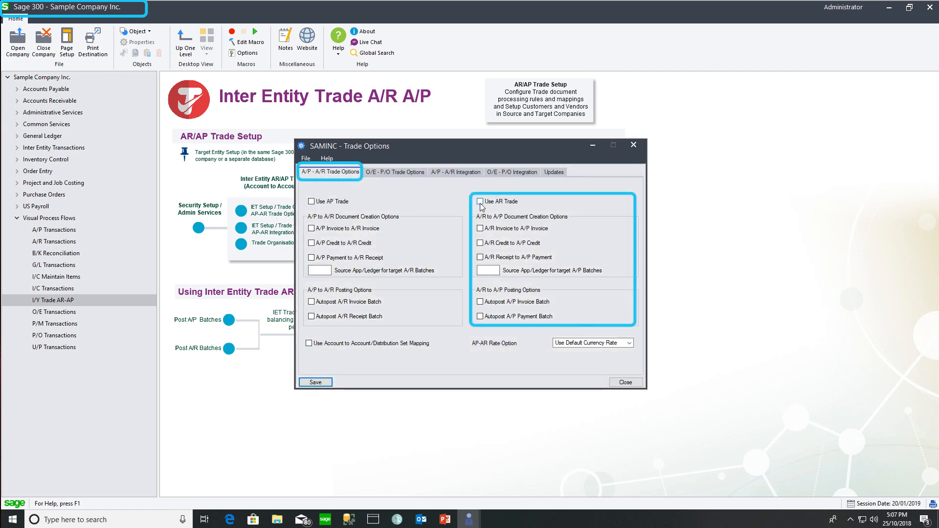
pyautogui.click(481, 243)
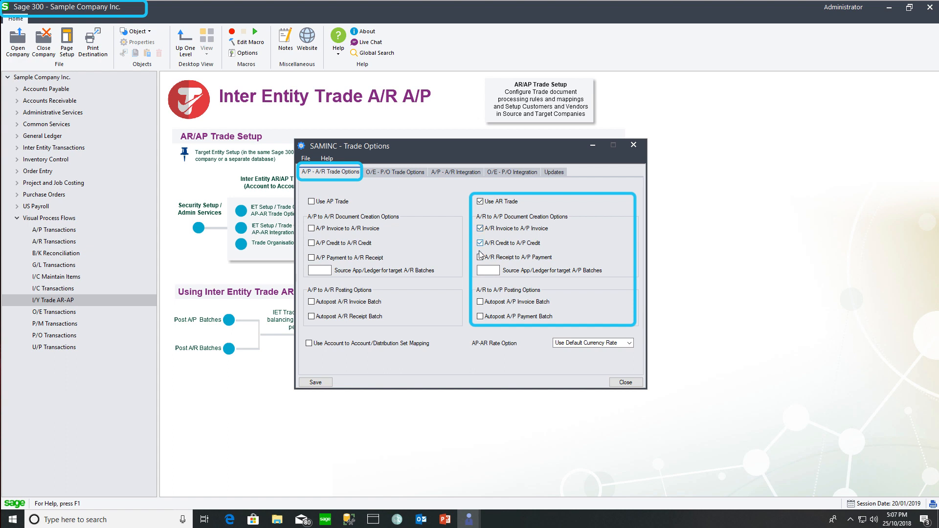
pyautogui.click(480, 258)
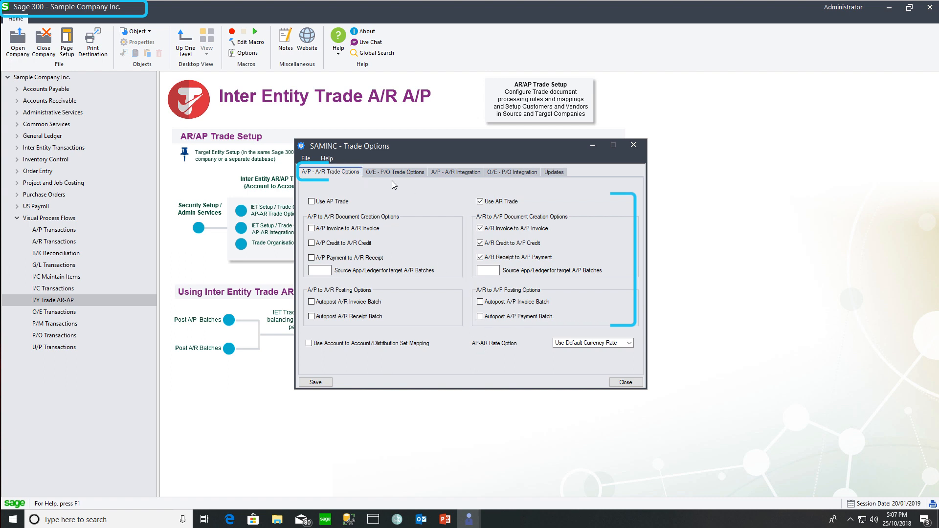
pyautogui.click(450, 171)
pyautogui.click(331, 221)
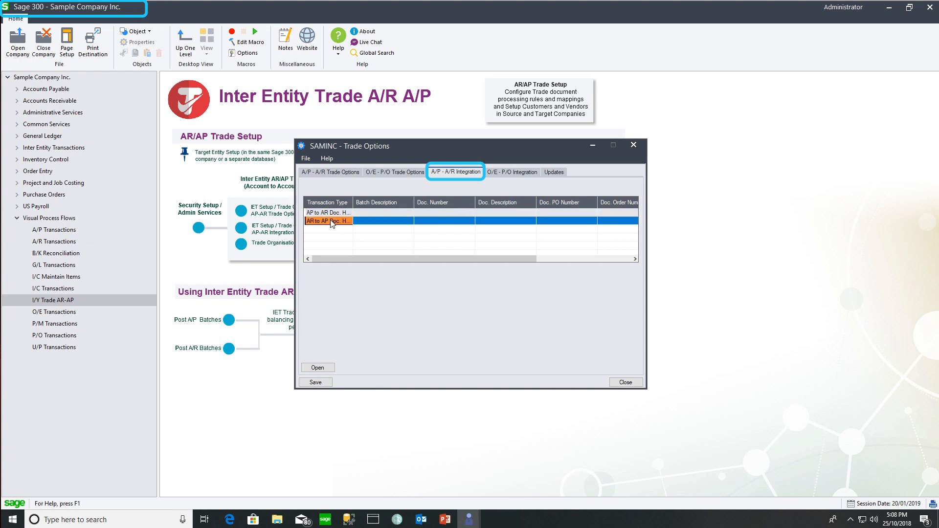
# Set the AR to AP Doc. Header A/P Batch Description segments to Posting Sequence, User ID and Organisation ID.
pyautogui.doubleClick(331, 223)
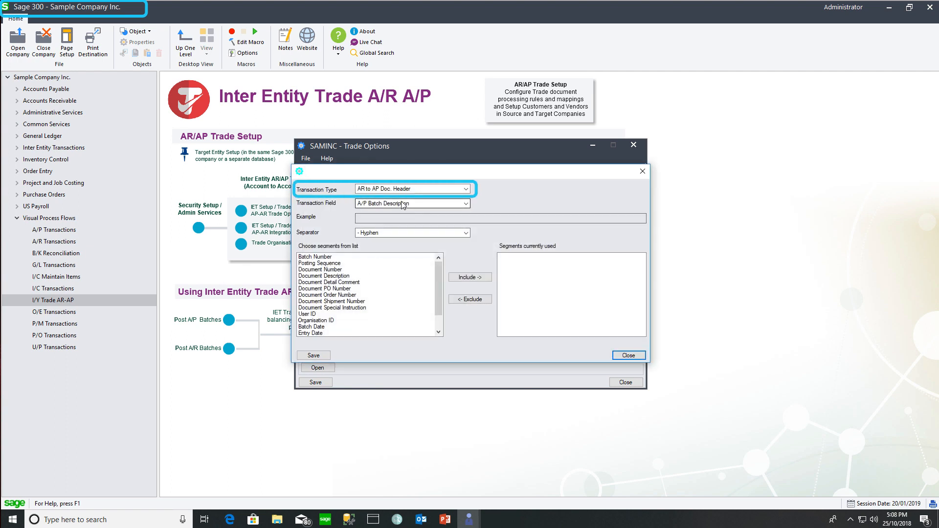
pyautogui.click(467, 203)
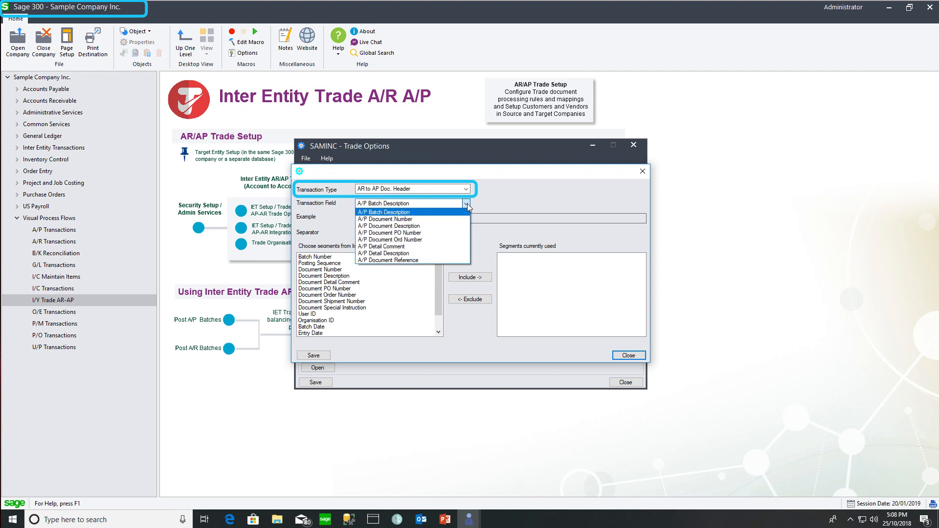
pyautogui.click(447, 212)
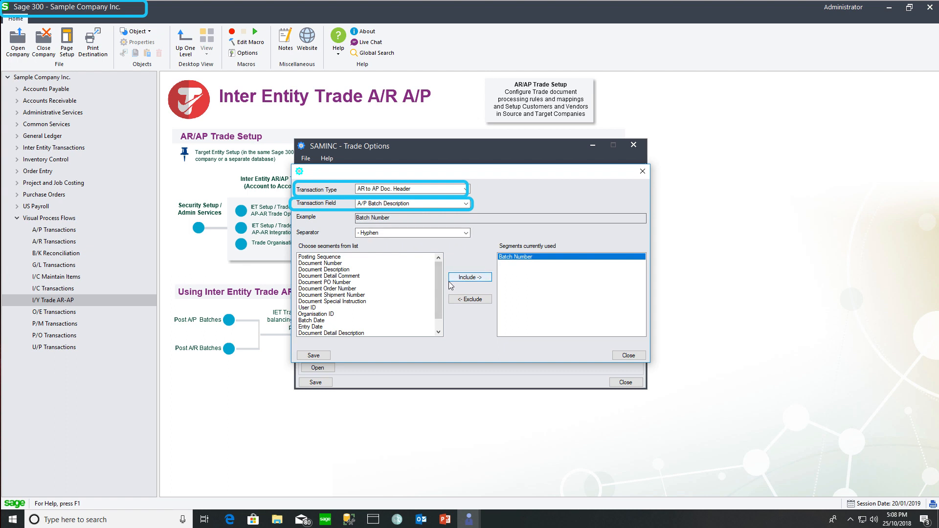
pyautogui.click(345, 258)
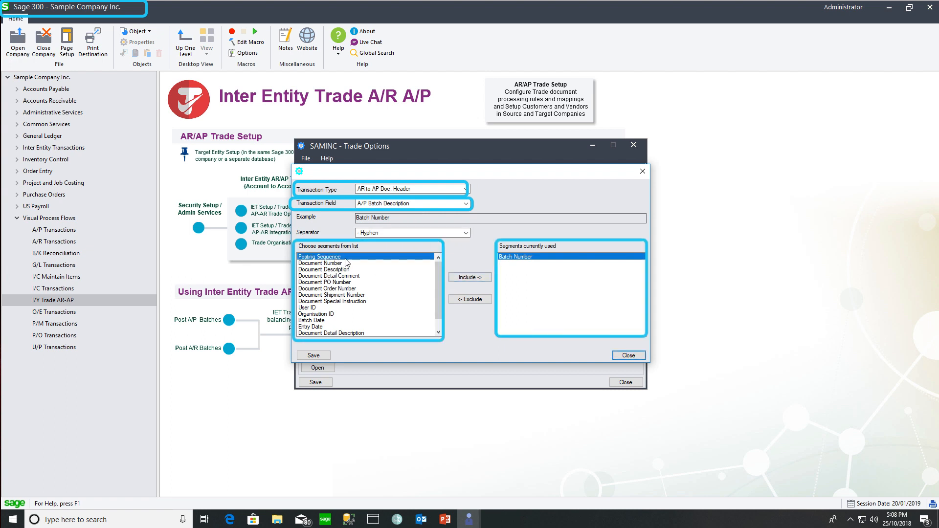
pyautogui.click(468, 277)
pyautogui.click(313, 302)
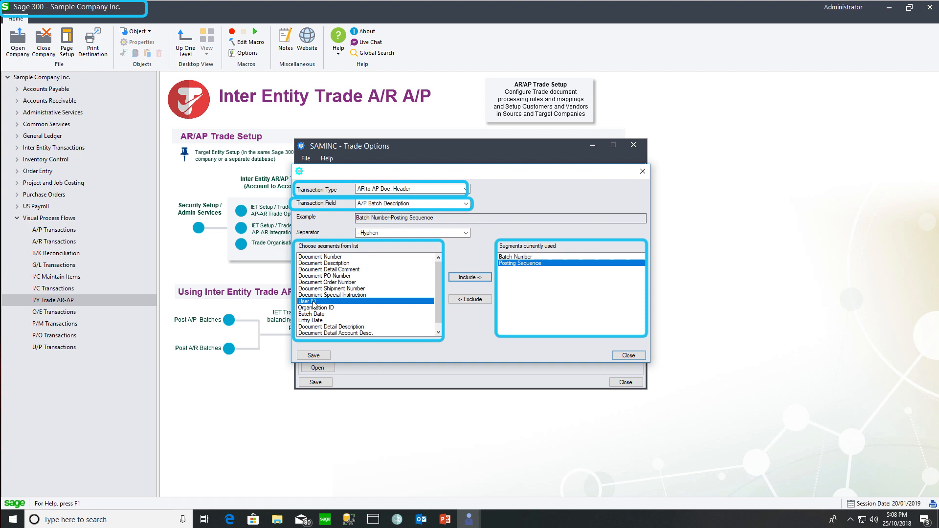
pyautogui.click(470, 276)
pyautogui.click(364, 303)
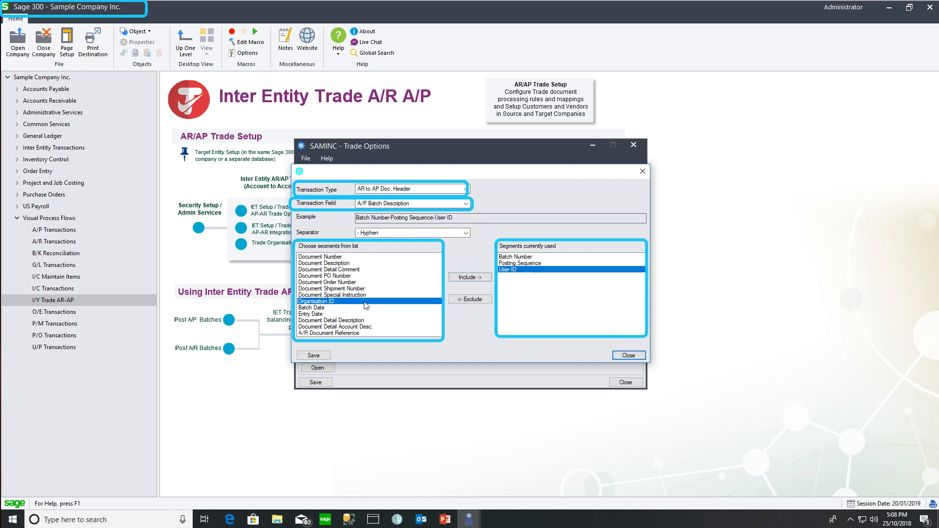
pyautogui.click(469, 277)
# Build the A/P Document Number from Batch Number, Posting Sequence, User ID and Organisation ID.
pyautogui.click(442, 204)
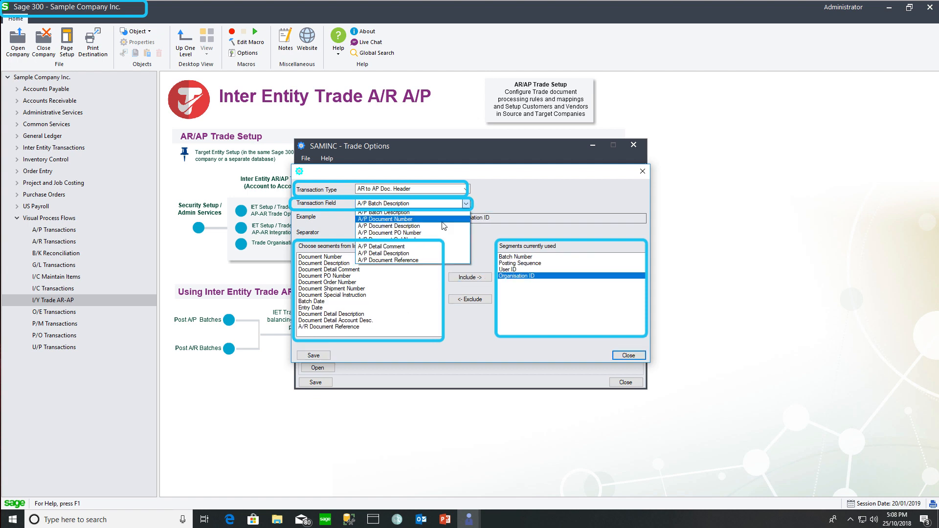
pyautogui.click(443, 220)
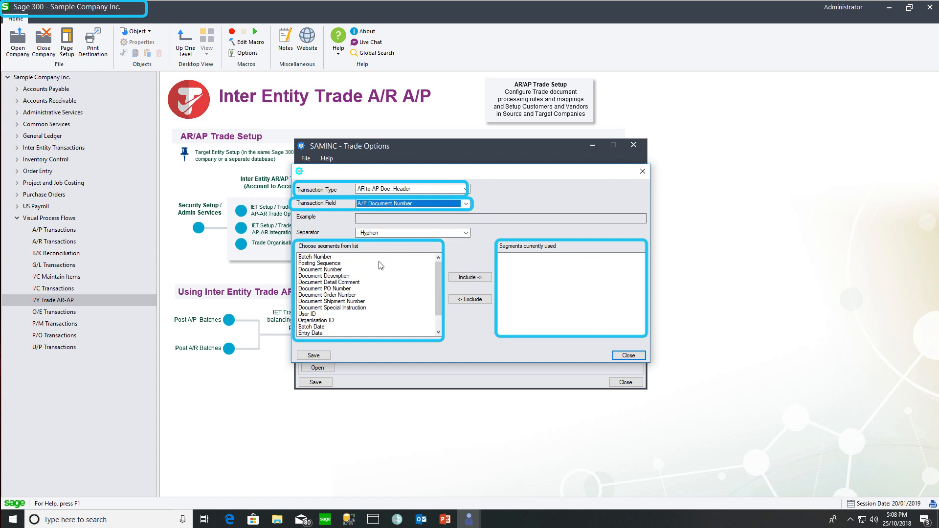
pyautogui.click(322, 257)
pyautogui.click(471, 277)
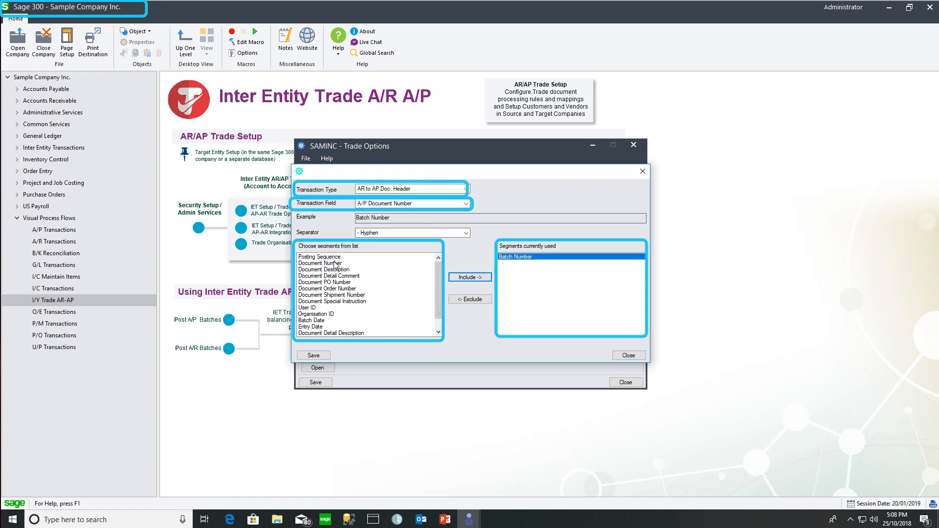
pyautogui.click(323, 257)
pyautogui.click(470, 277)
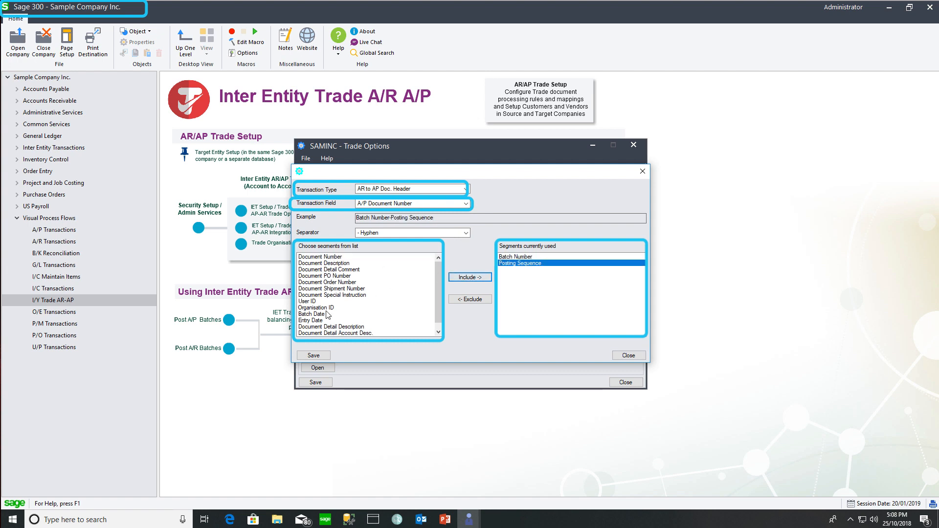
pyautogui.click(316, 301)
pyautogui.click(469, 277)
pyautogui.click(327, 302)
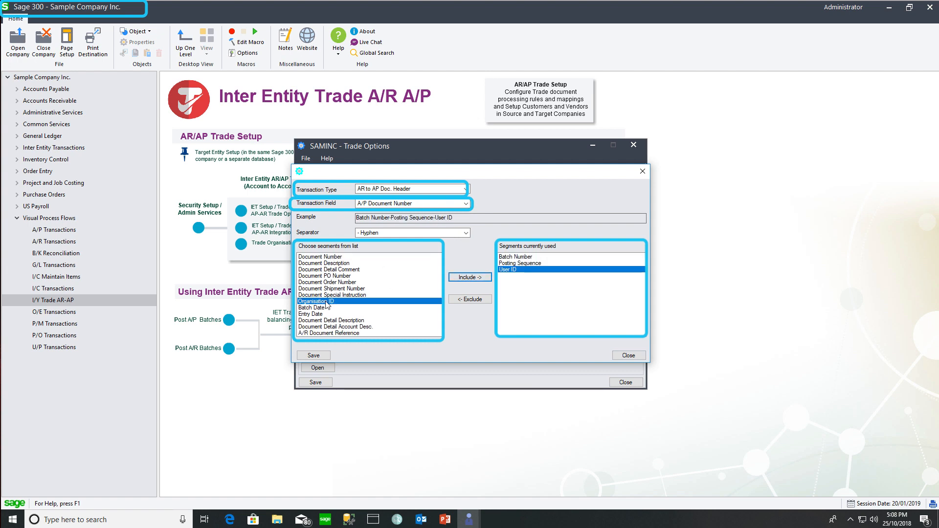
pyautogui.click(470, 277)
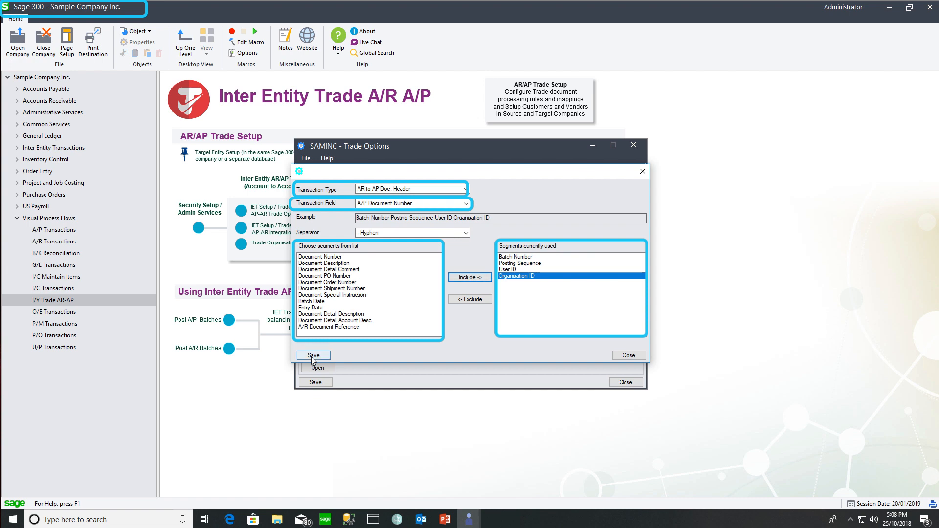
# Save the segment format and the Trade Options, closing both windows.
pyautogui.click(313, 356)
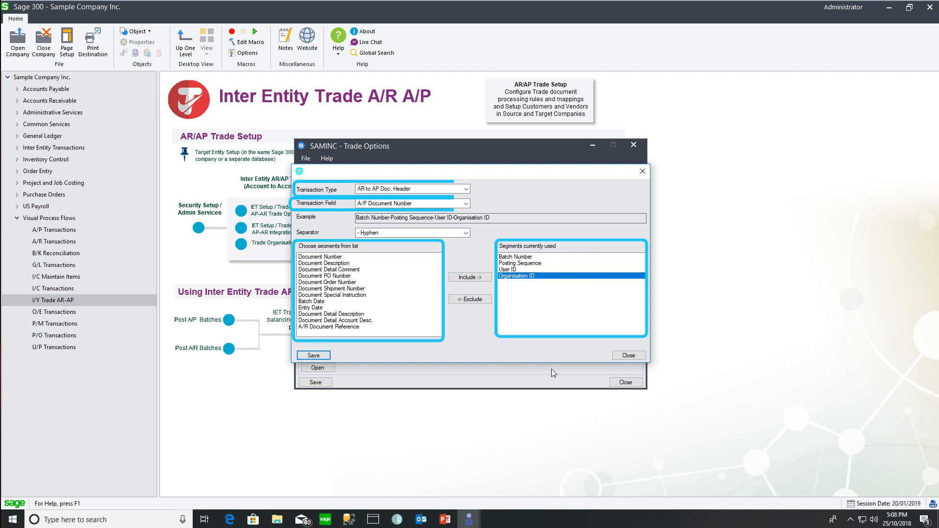
pyautogui.click(620, 354)
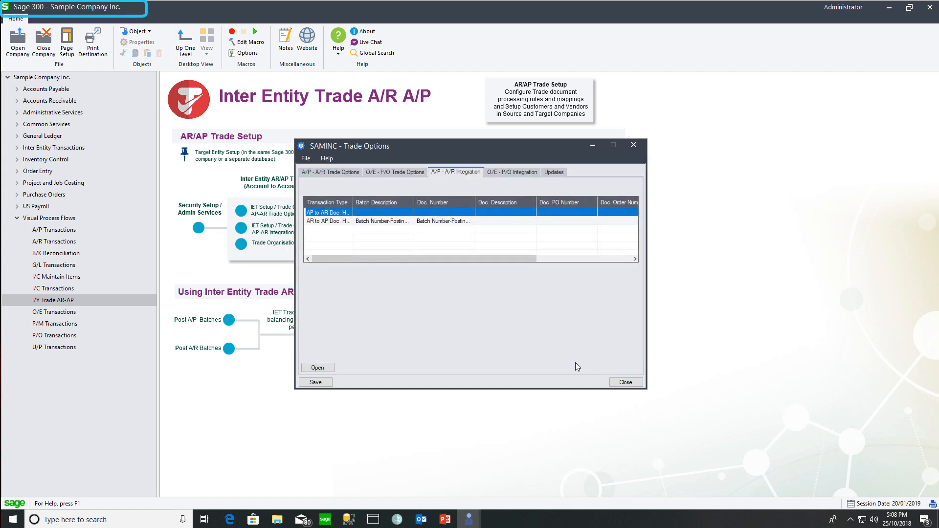
pyautogui.click(316, 382)
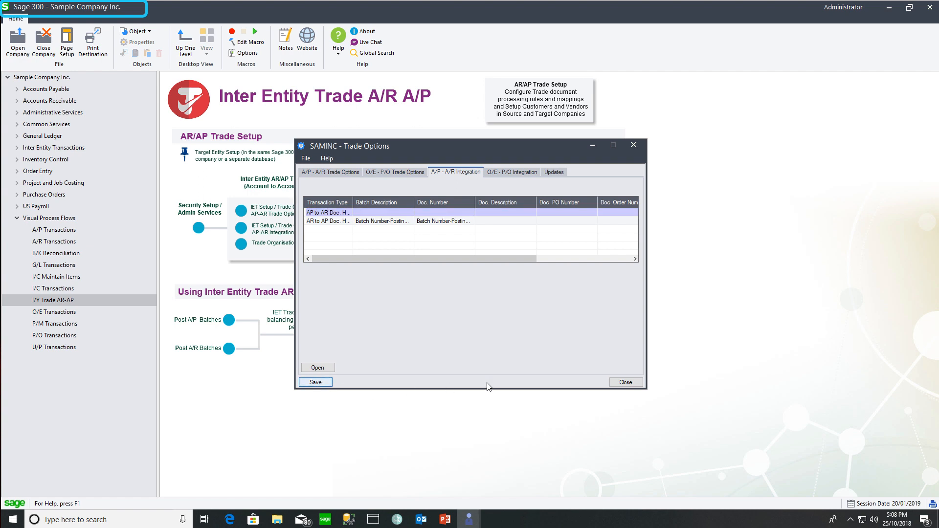
pyautogui.click(625, 382)
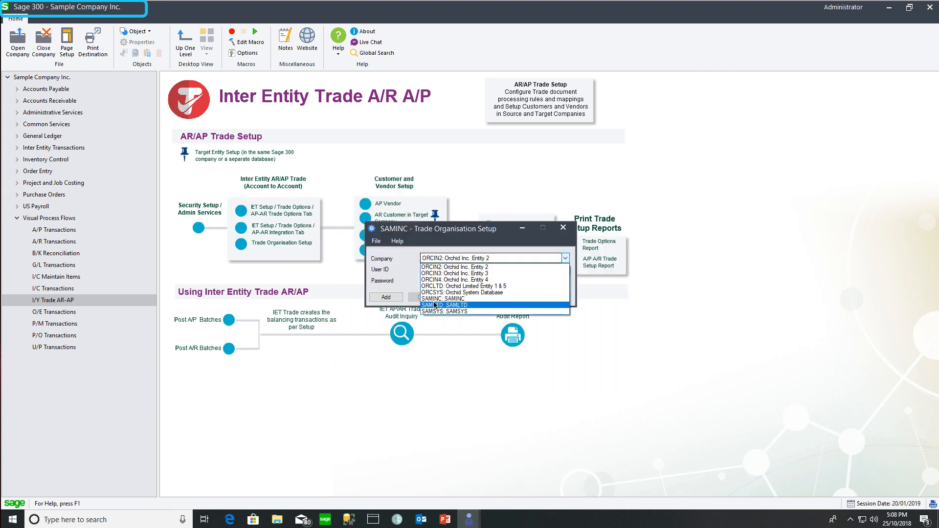
# Load SAMLTD in Trade Organisation Setup to confirm it is a trade organisation, then close it.
pyautogui.click(434, 305)
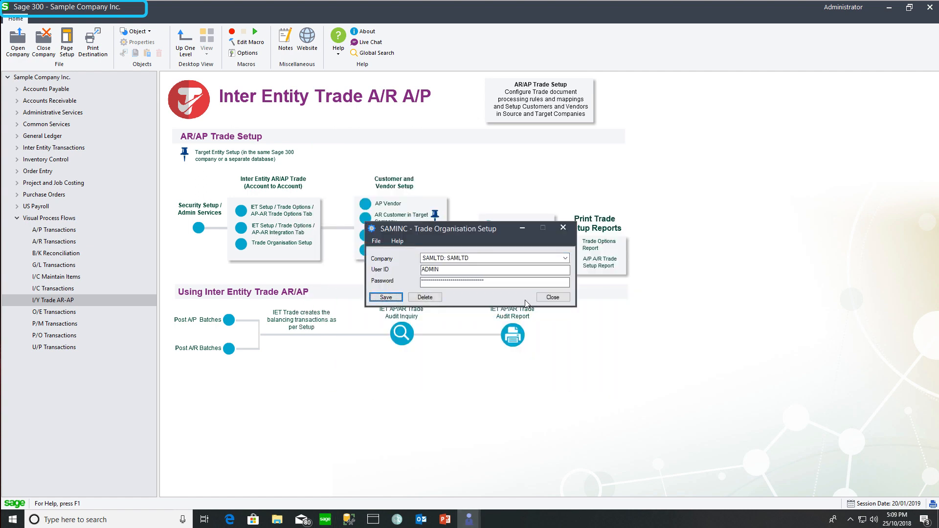
pyautogui.click(548, 298)
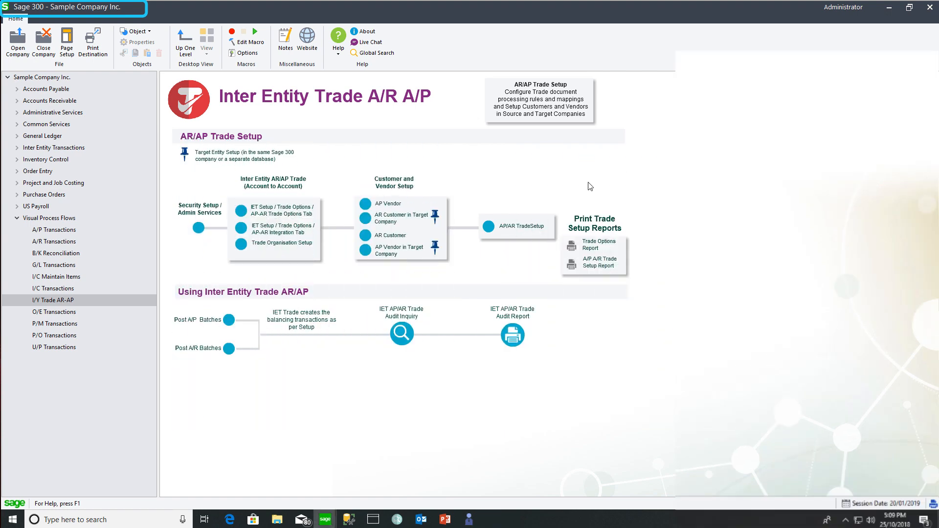
pyautogui.click(496, 228)
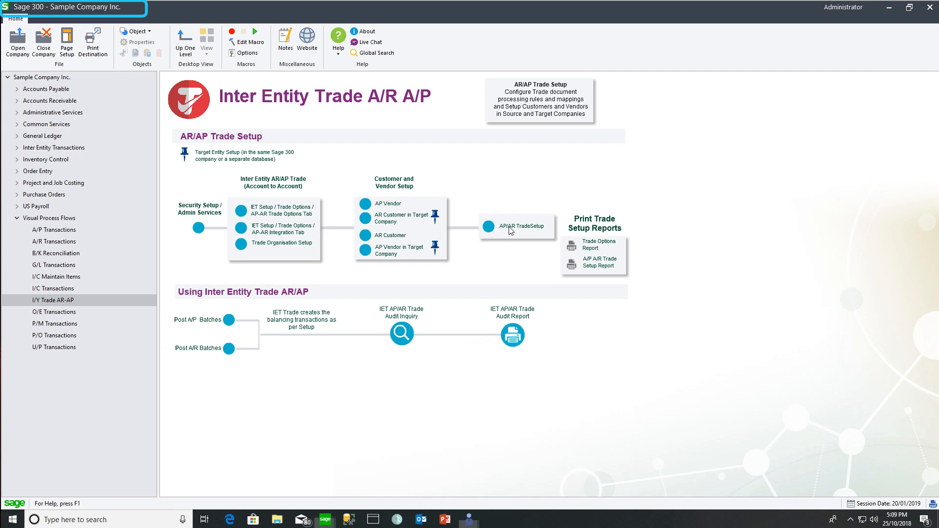
# Set up an A/R Document to A/P Document partner: customer 9000 to target 9001, bank CCB.
pyautogui.click(461, 171)
pyautogui.click(420, 190)
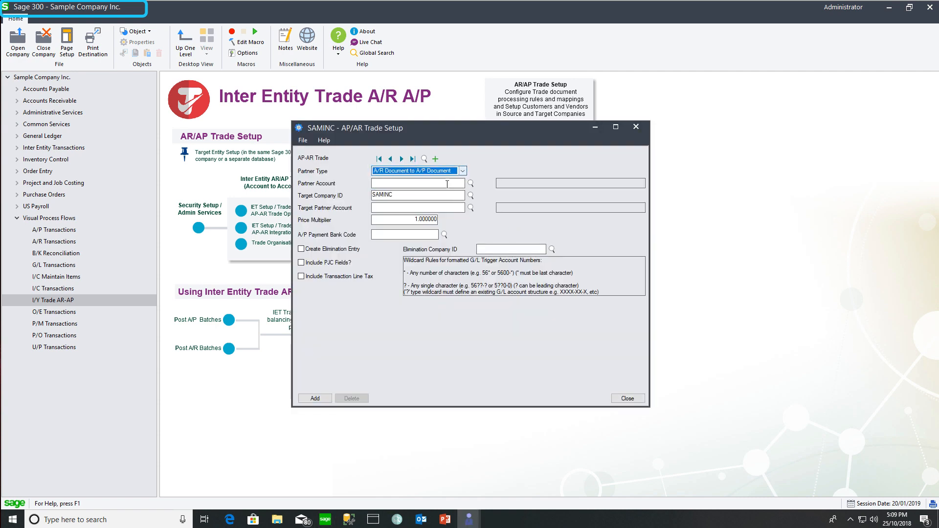
pyautogui.click(444, 185)
pyautogui.write('9000')
pyautogui.press('Tab')
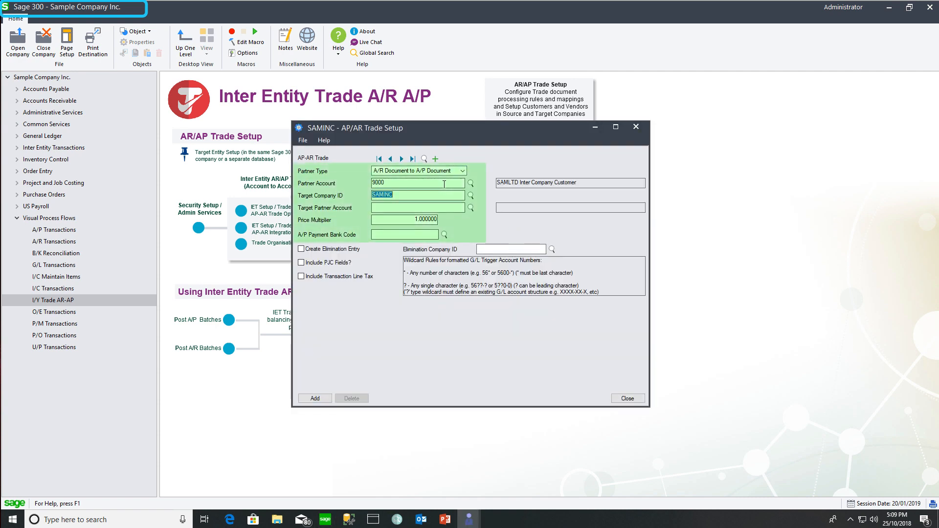
pyautogui.click(372, 208)
pyautogui.write('9001')
pyautogui.press('Tab')
pyautogui.press('Tab')
pyautogui.press('F5')
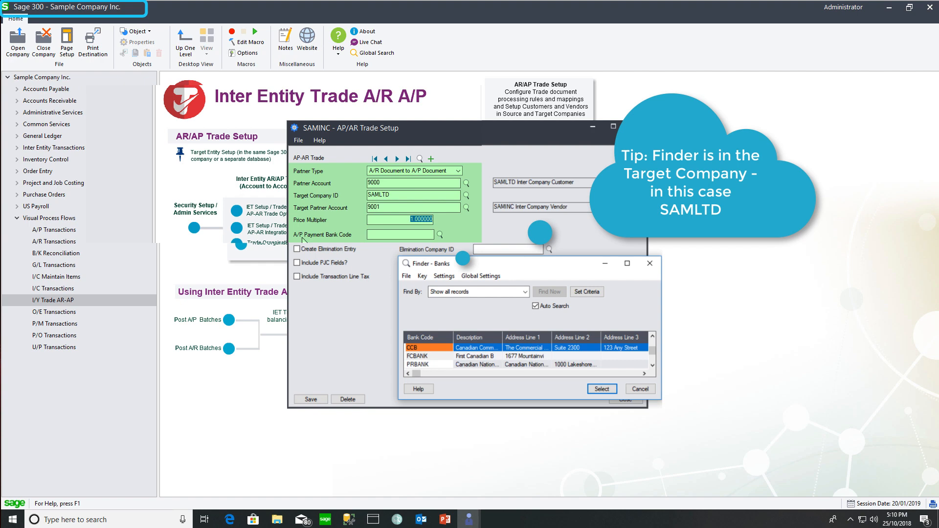
pyautogui.click(640, 389)
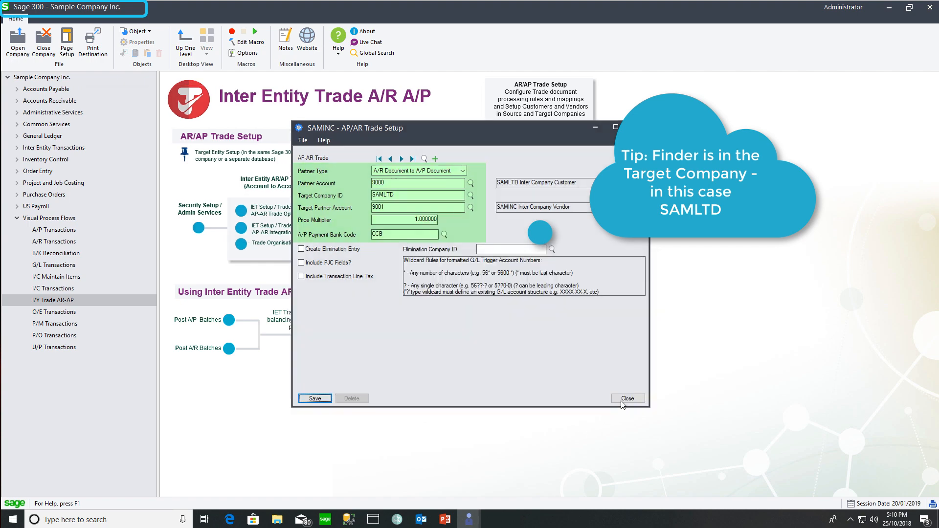
pyautogui.click(625, 399)
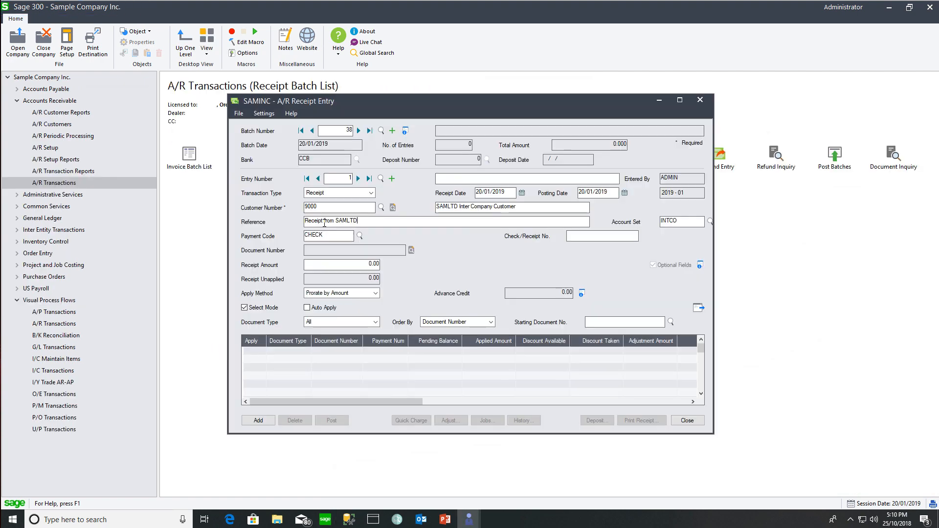
# Load customer 9000's open invoices and apply the receipt in full to both.
pyautogui.press('Tab')
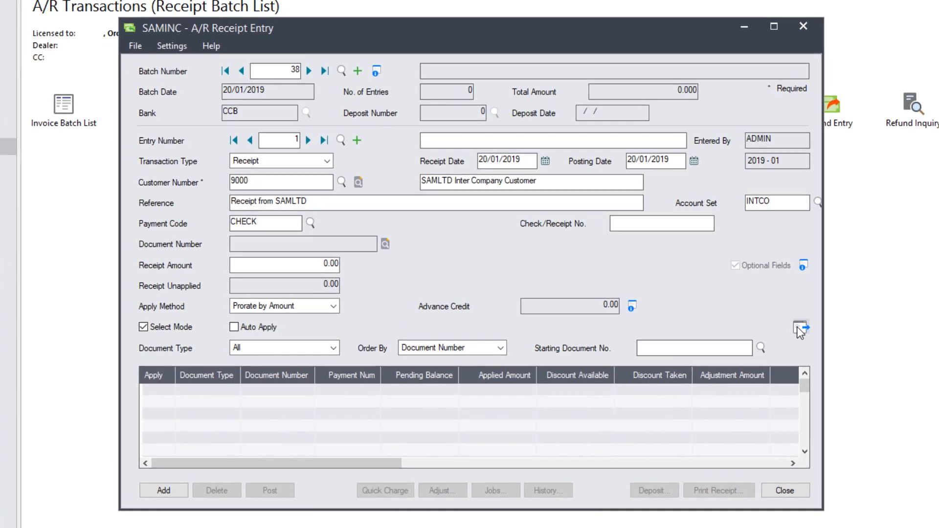
pyautogui.click(721, 313)
pyautogui.moveTo(313, 370); pyautogui.dragTo(351, 370)
pyautogui.doubleClick(144, 391)
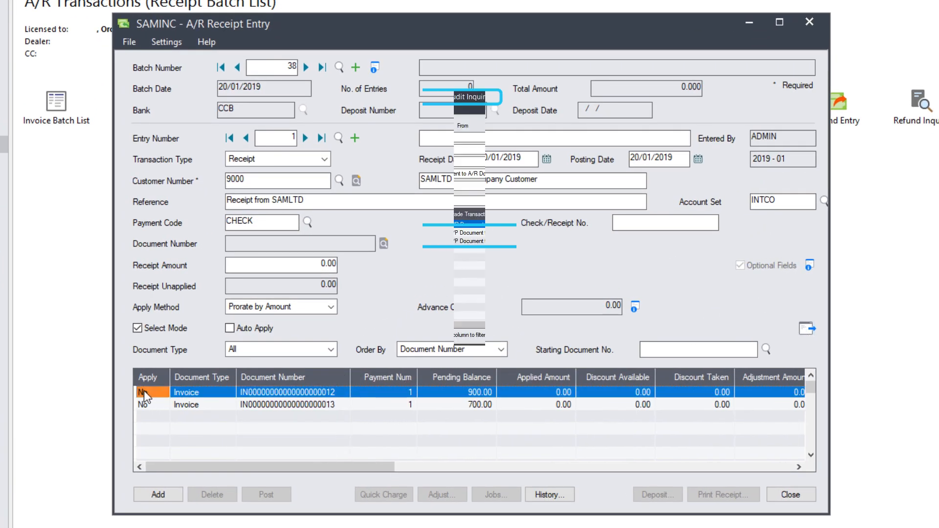
pyautogui.doubleClick(141, 404)
pyautogui.click(141, 403)
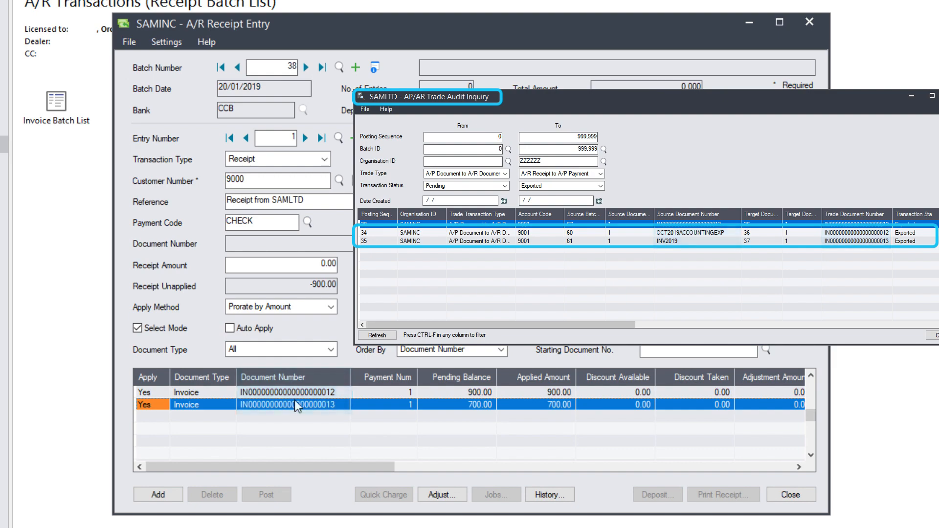
# Add the 1,600.00 receipt to batch 38 and post the batch.
pyautogui.click(156, 494)
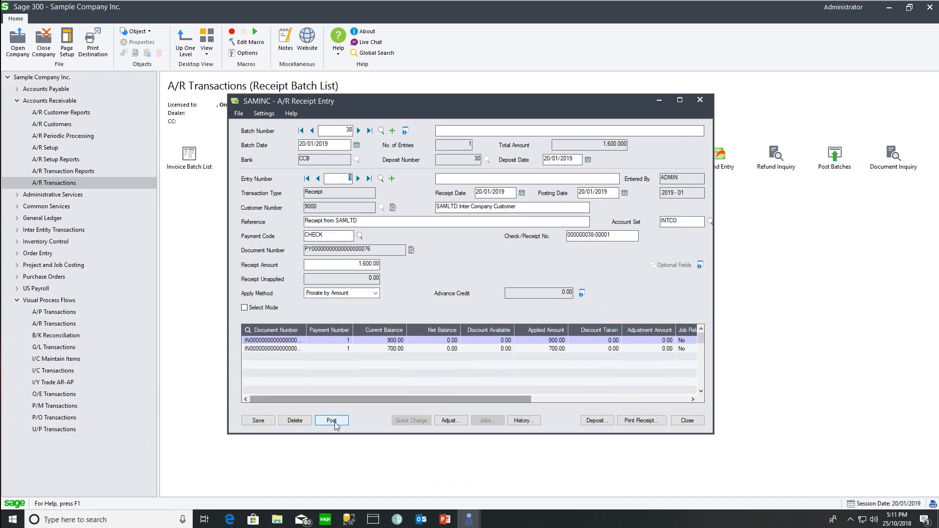
pyautogui.click(281, 478)
pyautogui.click(468, 295)
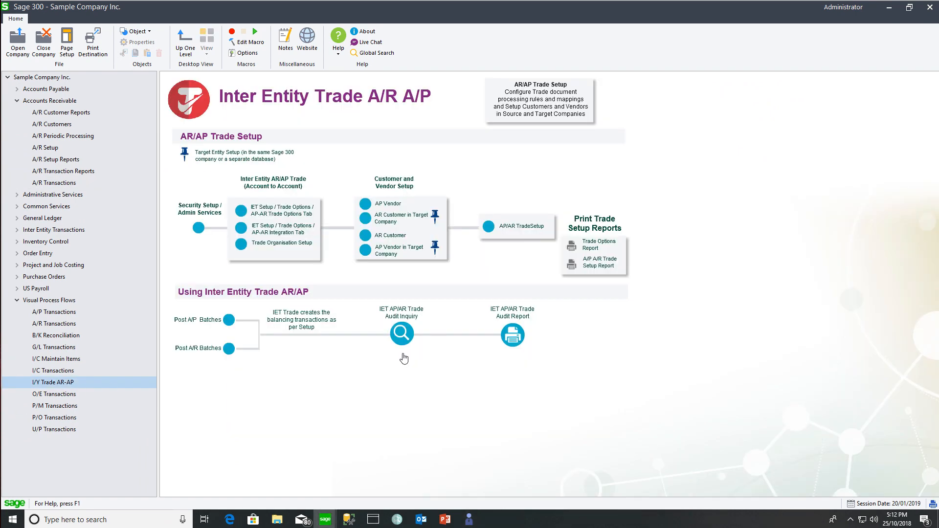
# Confirm batch 38's receipt shows Exported to SAMLTD batch 57, then switch to Sample Company Limited.
pyautogui.click(398, 336)
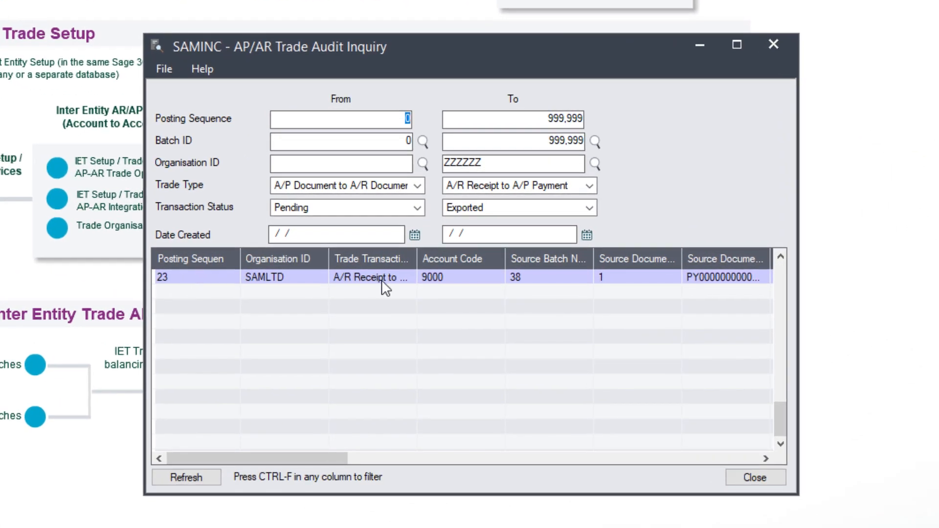
pyautogui.moveTo(277, 454); pyautogui.dragTo(430, 465)
pyautogui.moveTo(509, 263); pyautogui.dragTo(566, 262)
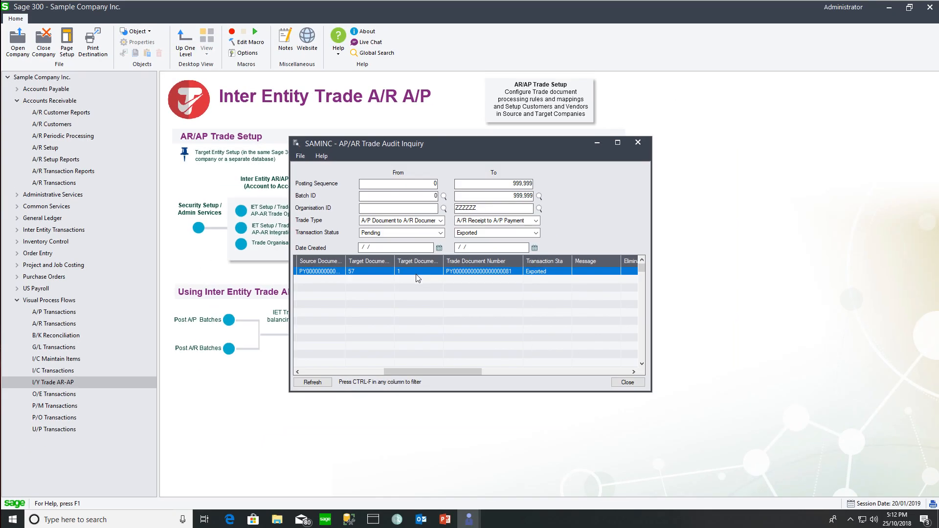
pyautogui.click(325, 520)
pyautogui.click(291, 491)
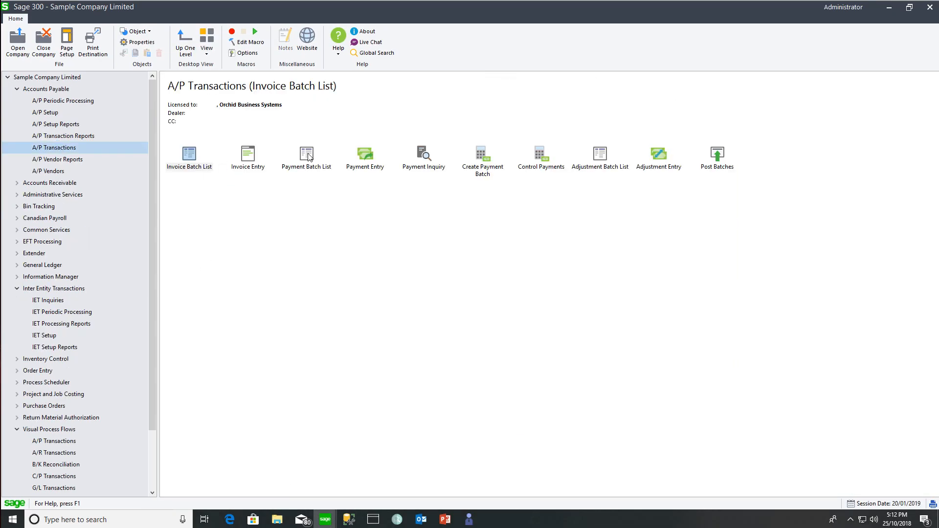
pyautogui.doubleClick(310, 157)
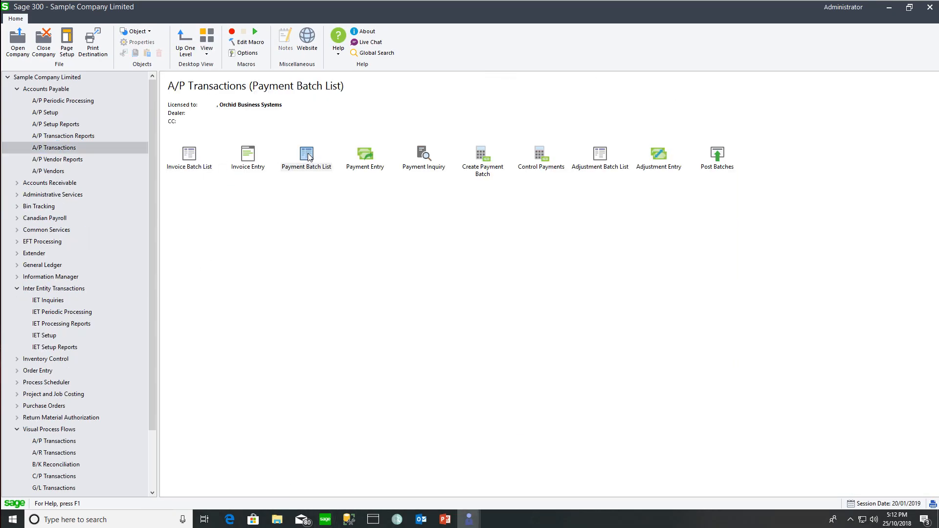
pyautogui.doubleClick(422, 321)
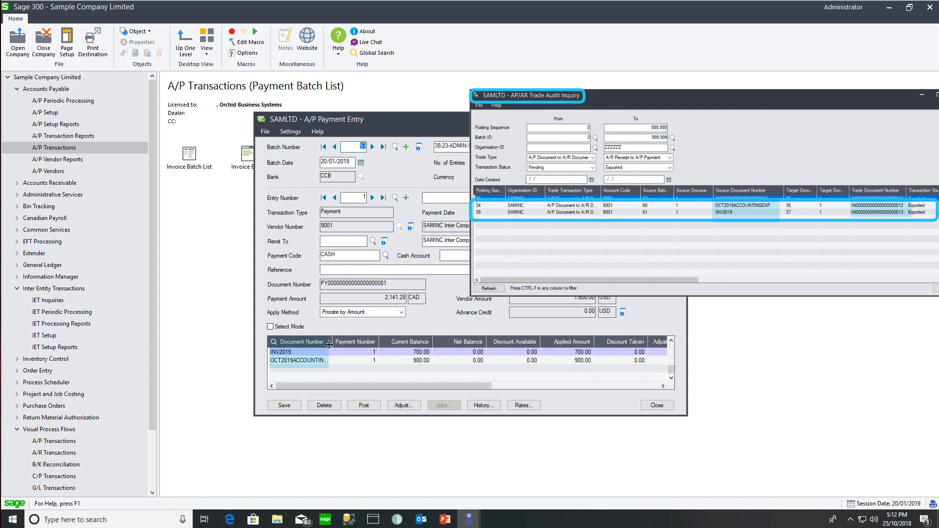
pyautogui.moveTo(331, 342); pyautogui.dragTo(351, 341)
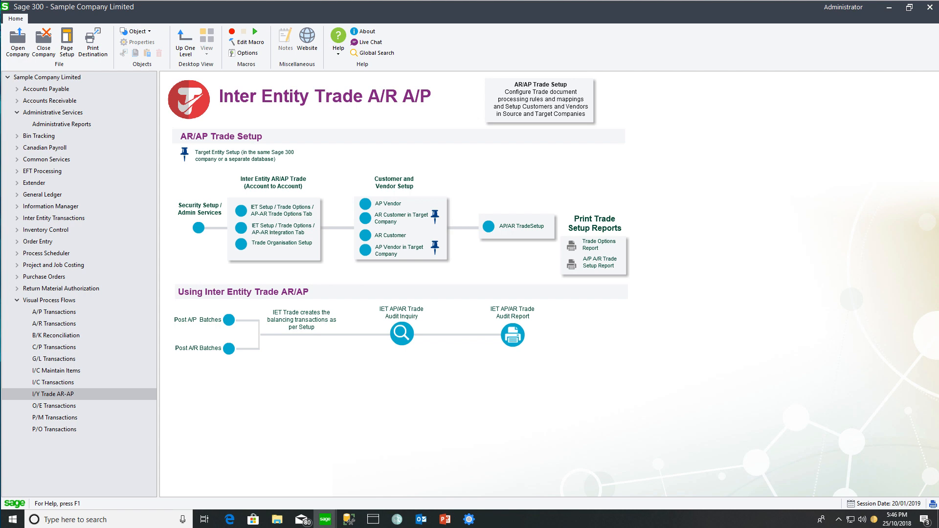
pyautogui.click(267, 209)
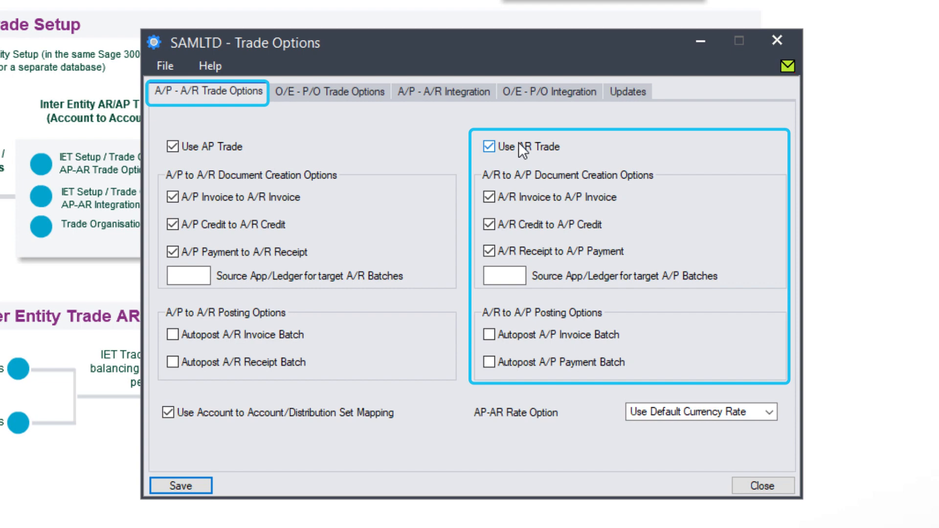
pyautogui.click(443, 91)
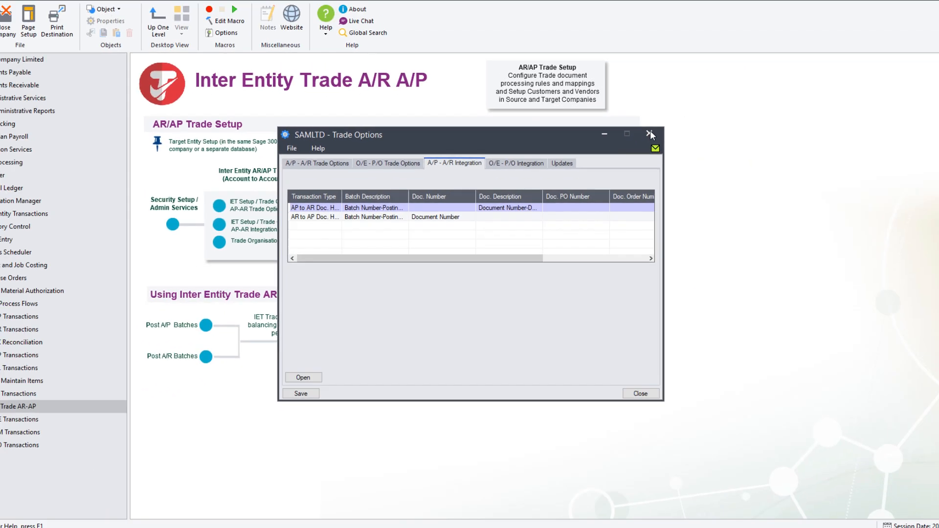
pyautogui.click(649, 134)
pyautogui.click(252, 243)
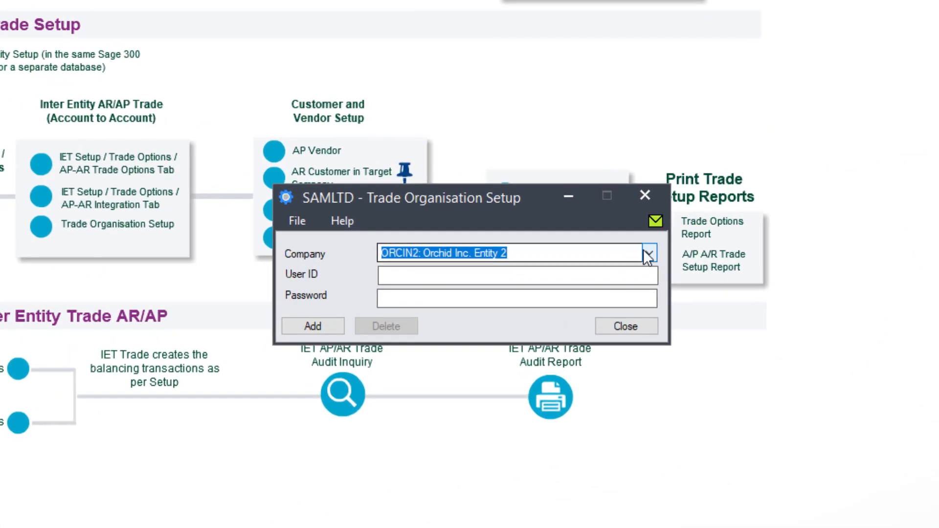
pyautogui.click(596, 256)
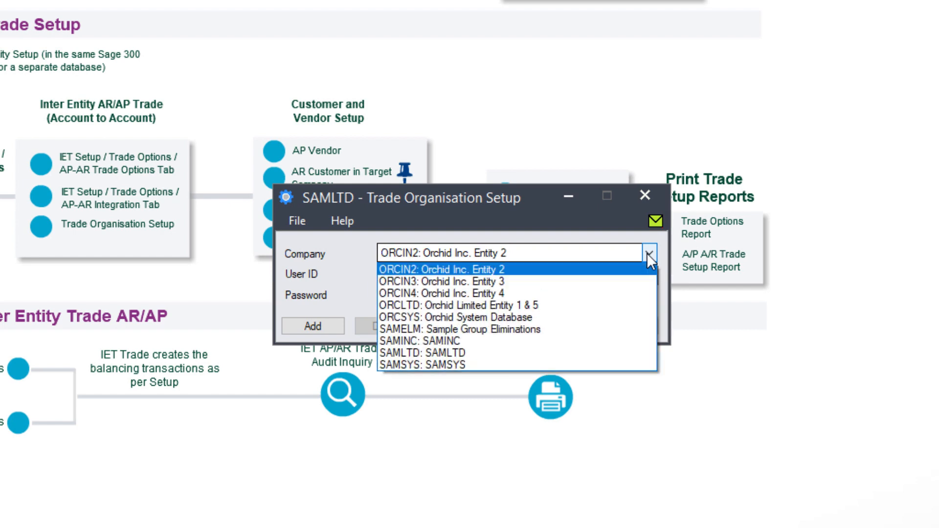
pyautogui.click(541, 340)
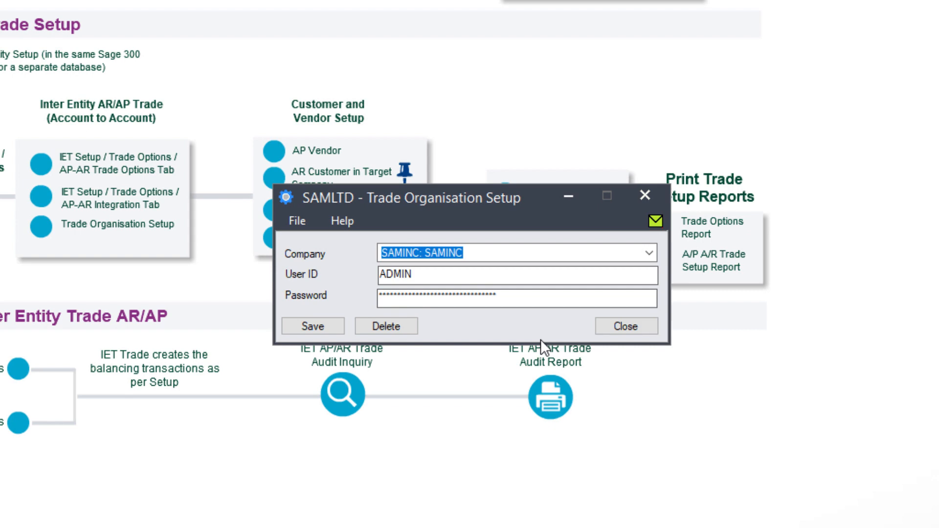
pyautogui.click(648, 253)
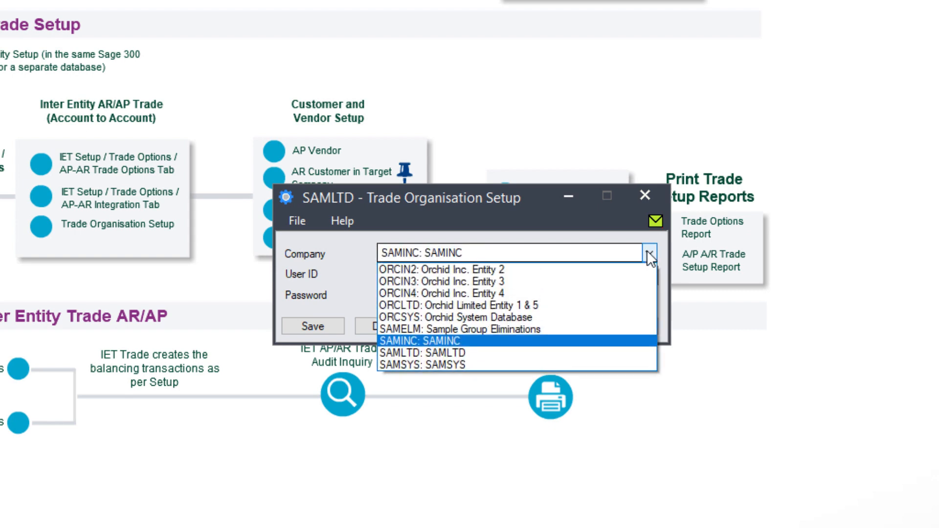
pyautogui.click(553, 331)
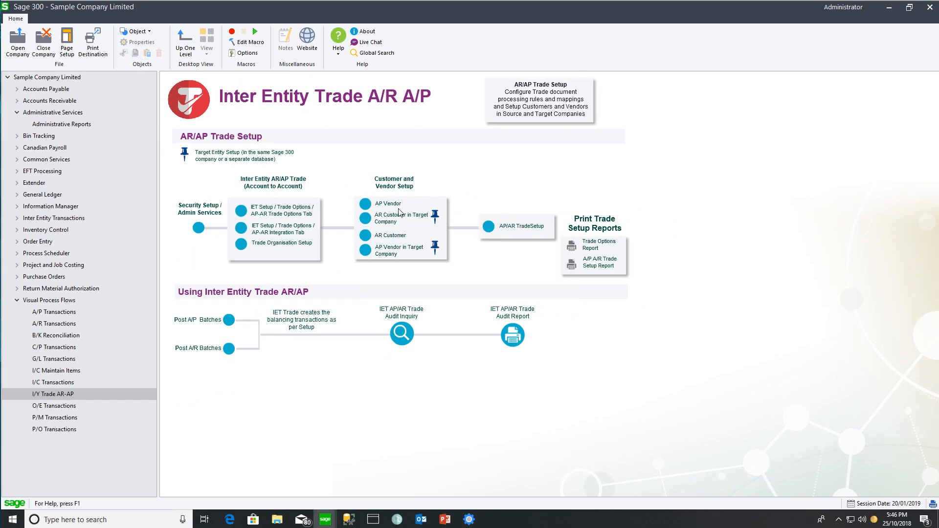
pyautogui.click(388, 236)
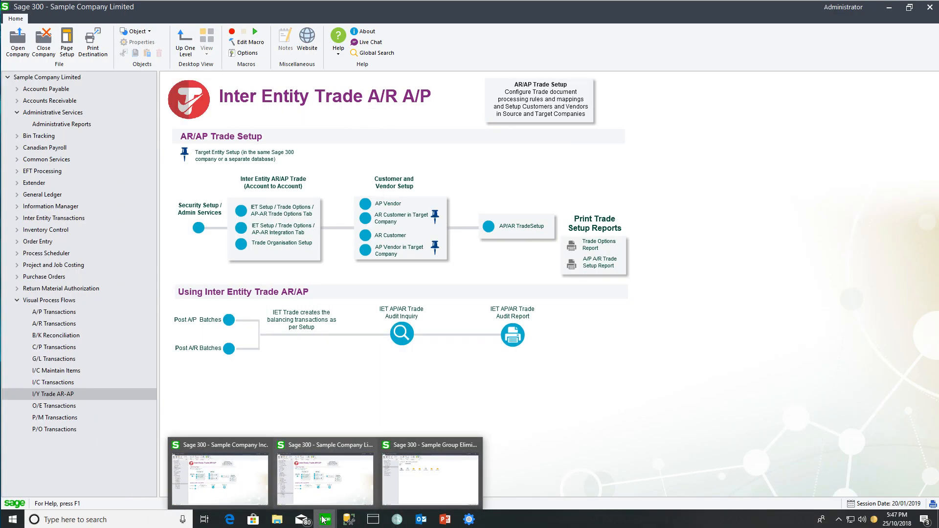
pyautogui.click(253, 487)
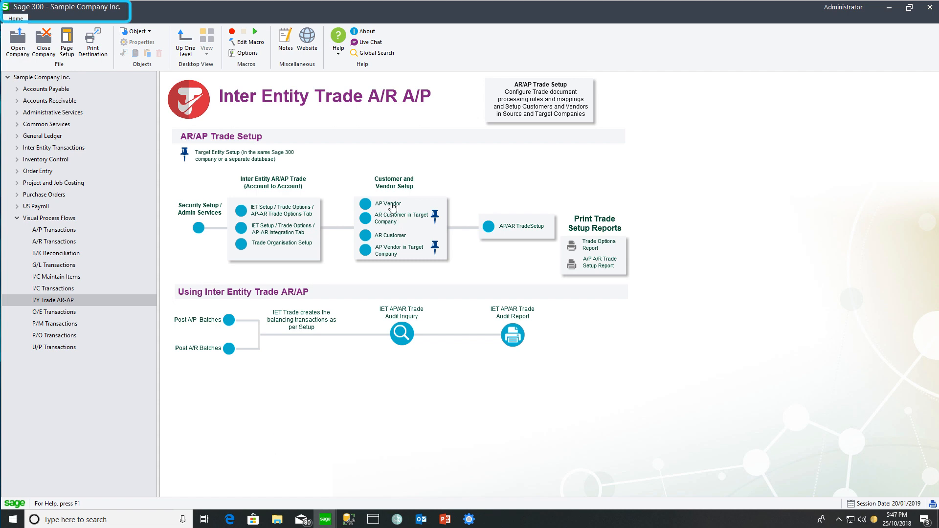
pyautogui.click(393, 205)
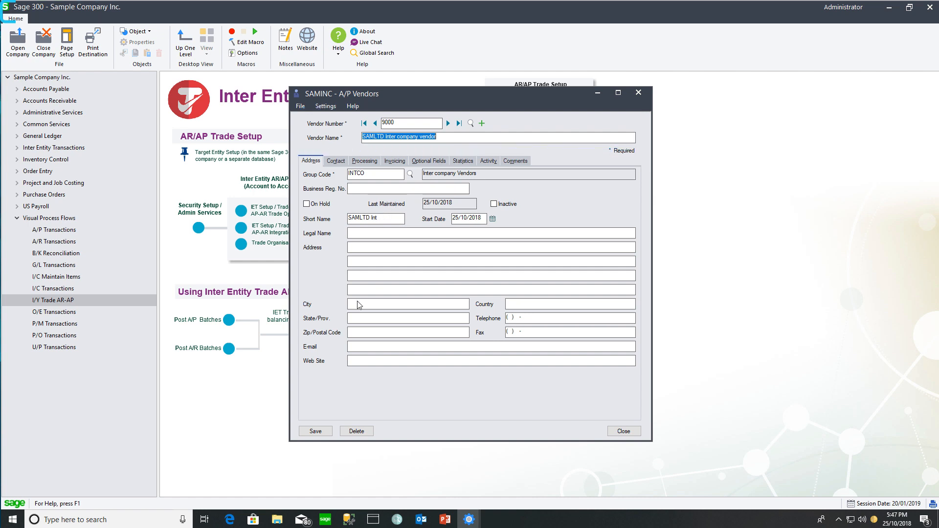
pyautogui.click(324, 521)
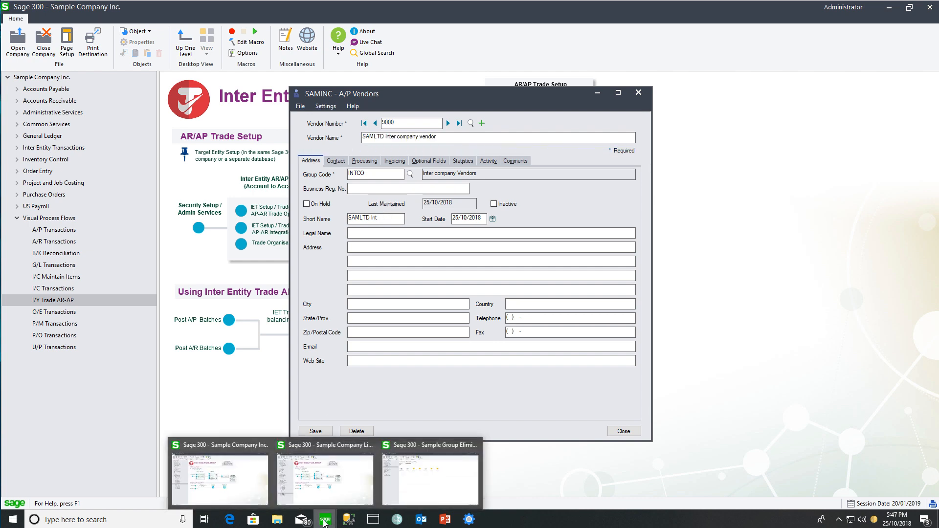
pyautogui.click(318, 489)
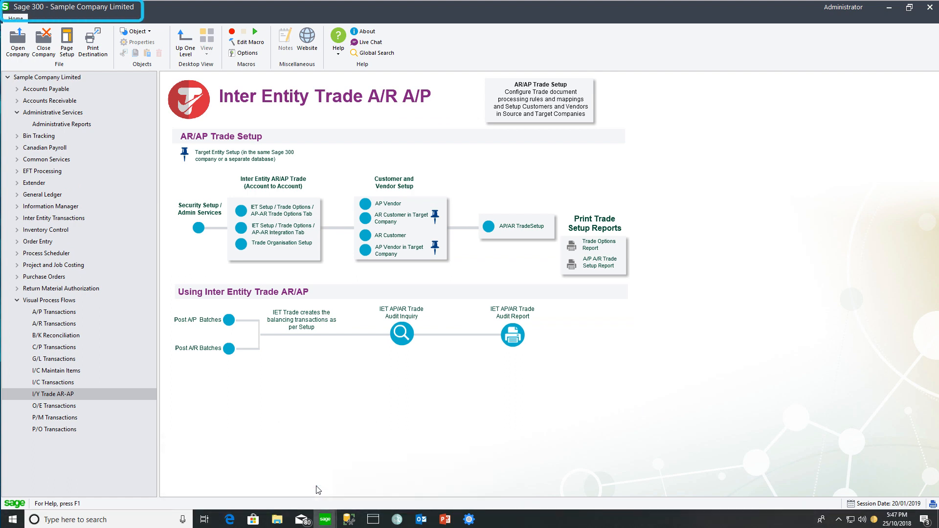
# Review SAMLTD's trade line: G/L 4200 to target 6000, eliminations 4200 and 6000.
pyautogui.click(514, 226)
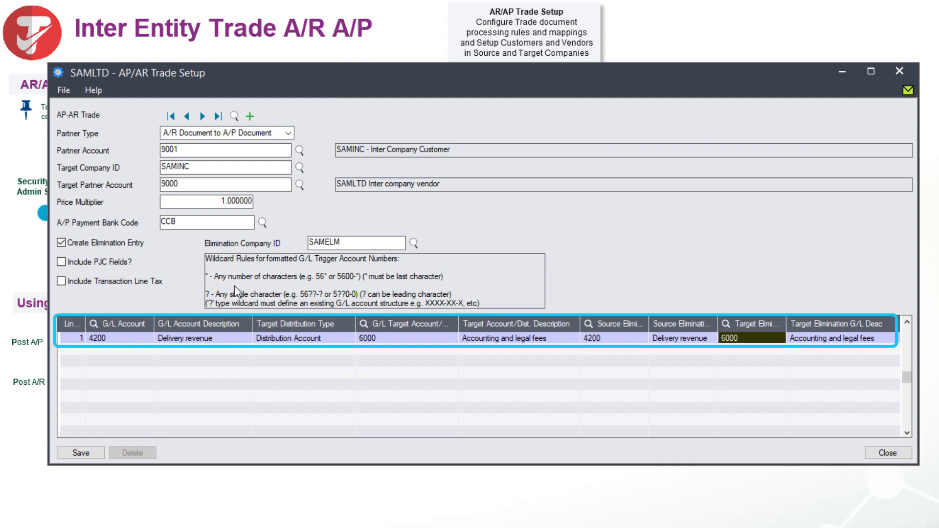
pyautogui.click(118, 339)
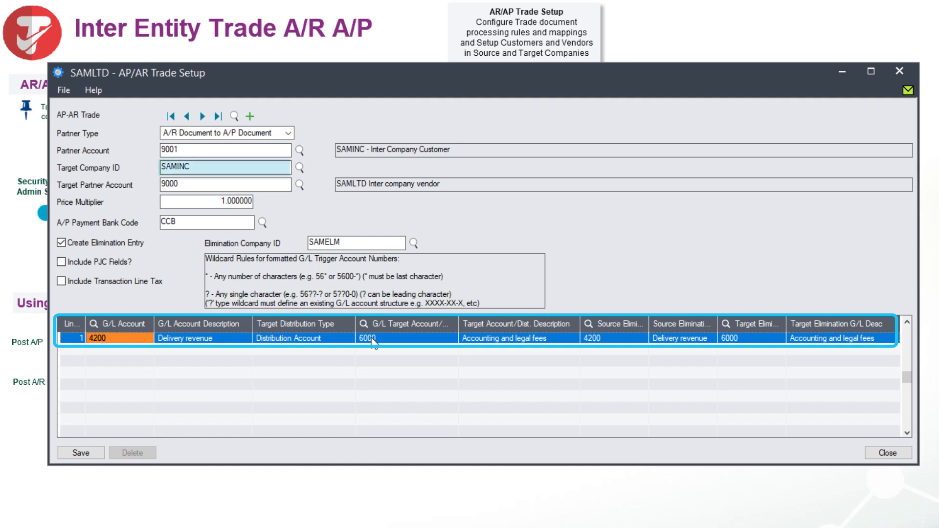
pyautogui.click(393, 342)
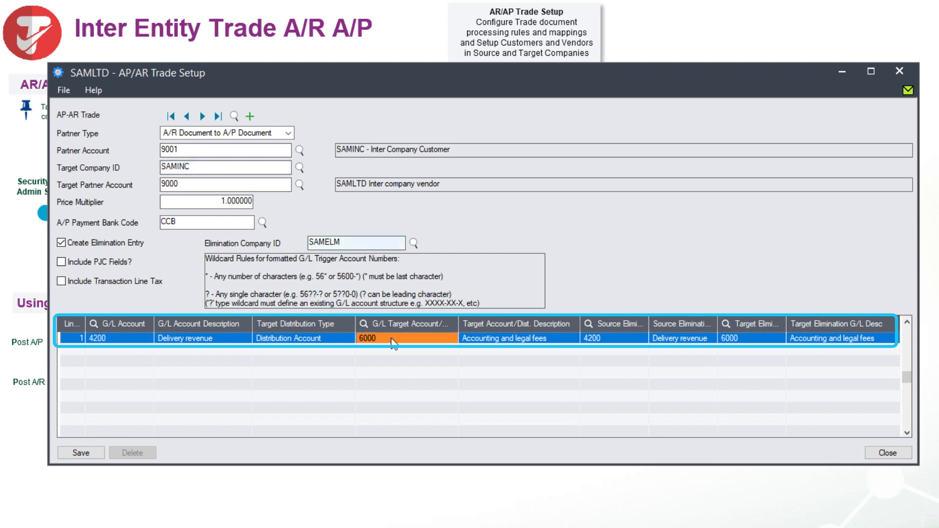
pyautogui.click(606, 342)
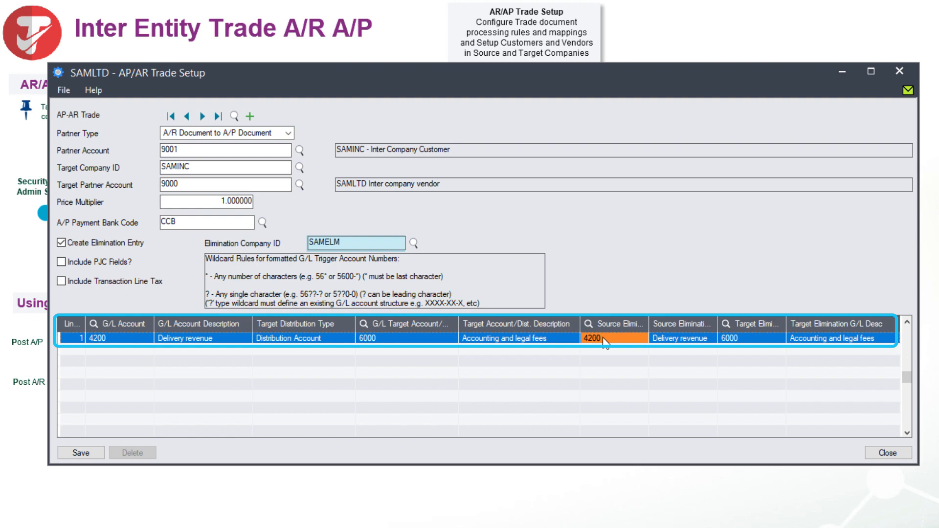
pyautogui.click(747, 339)
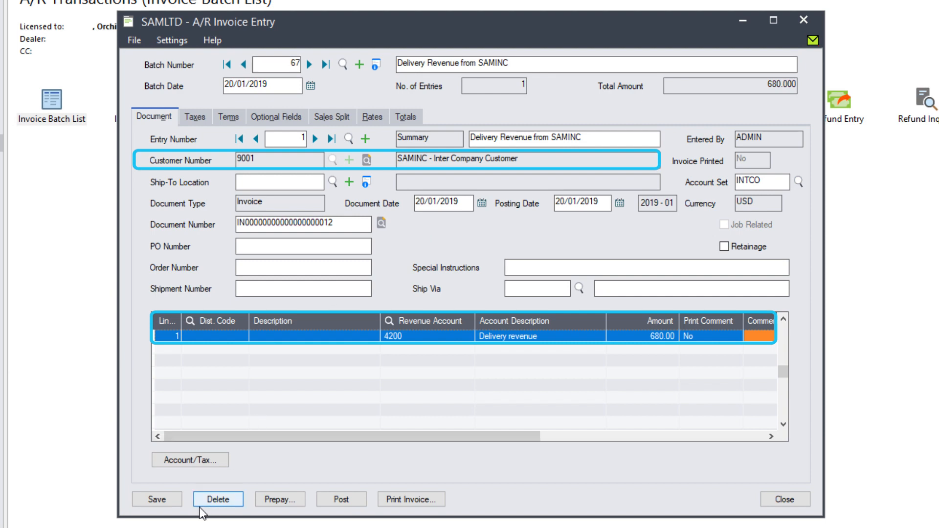
# Post invoice batch 67 despite the warning, then close the A/R Invoice Entry form.
pyautogui.click(341, 500)
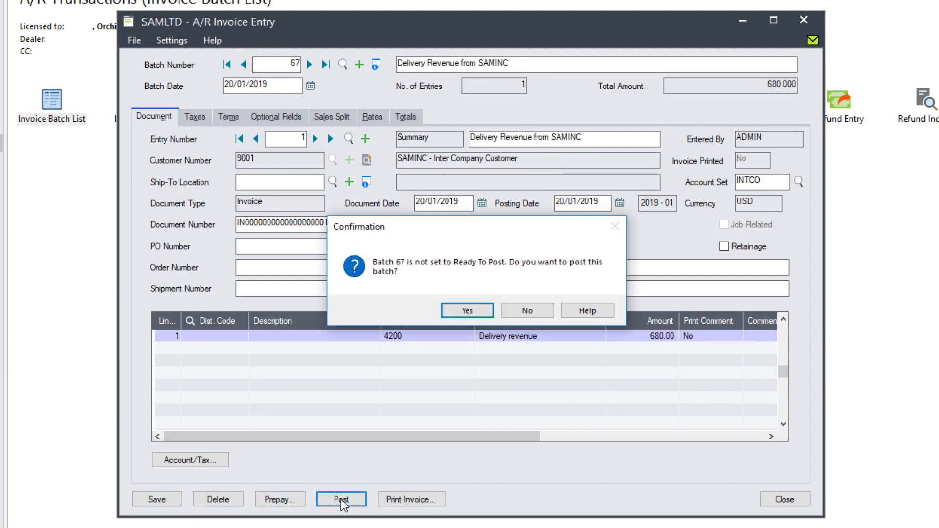
pyautogui.click(459, 310)
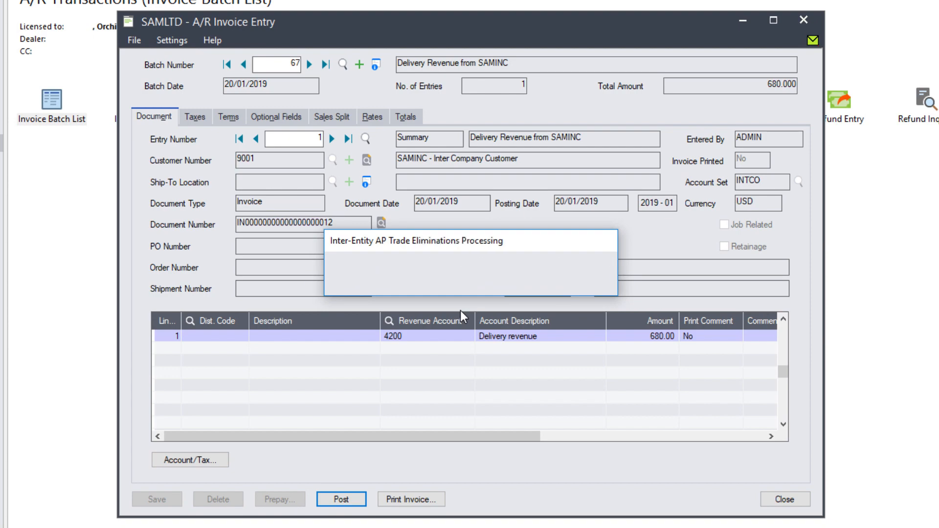
pyautogui.click(405, 178)
pyautogui.click(784, 499)
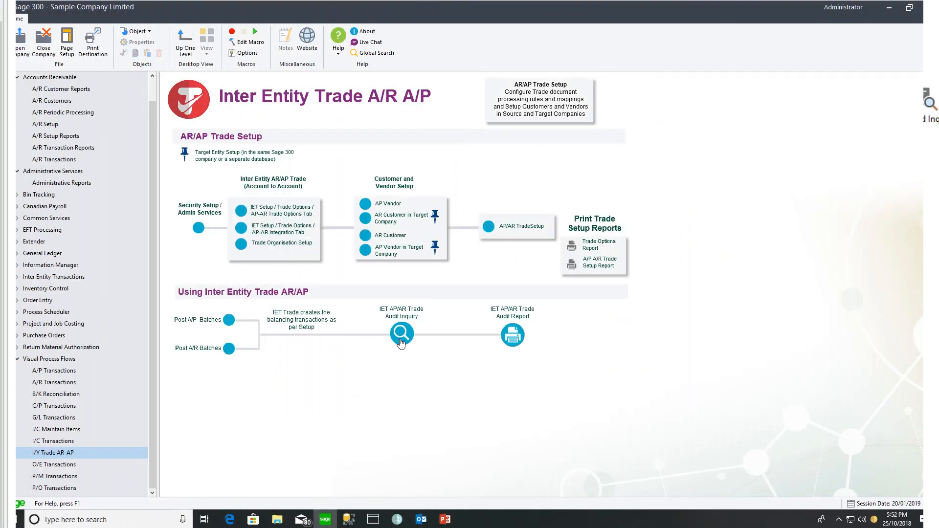
# Verify batch 67's trade went to SAMELM elimination batch 000196, entry 00001, then close.
pyautogui.click(402, 334)
pyautogui.moveTo(417, 267); pyautogui.dragTo(450, 256)
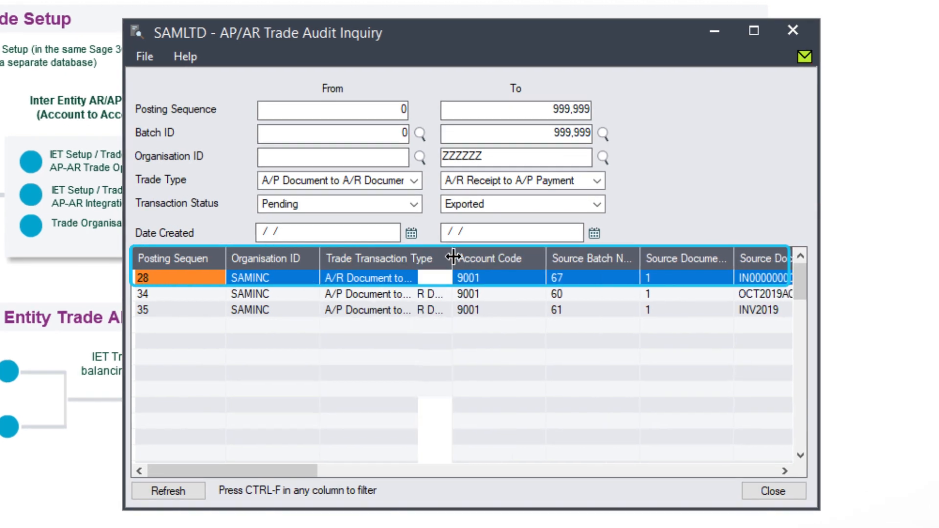
pyautogui.moveTo(288, 470); pyautogui.dragTo(376, 453)
pyautogui.click(489, 278)
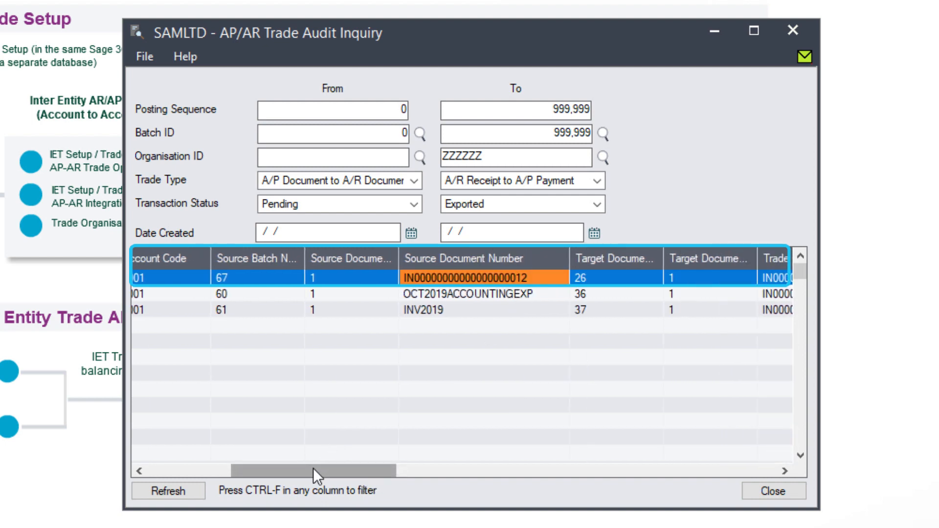
pyautogui.moveTo(313, 469); pyautogui.dragTo(539, 474)
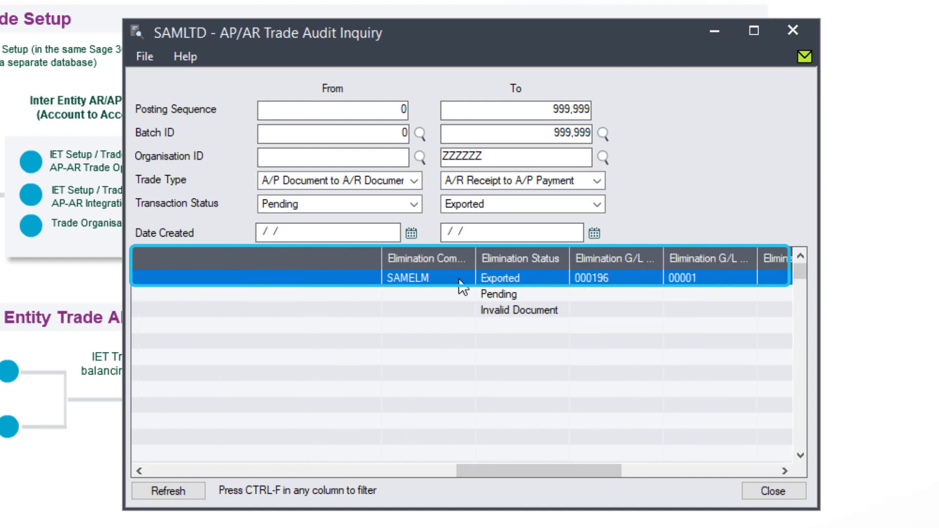
pyautogui.click(608, 279)
pyautogui.click(697, 281)
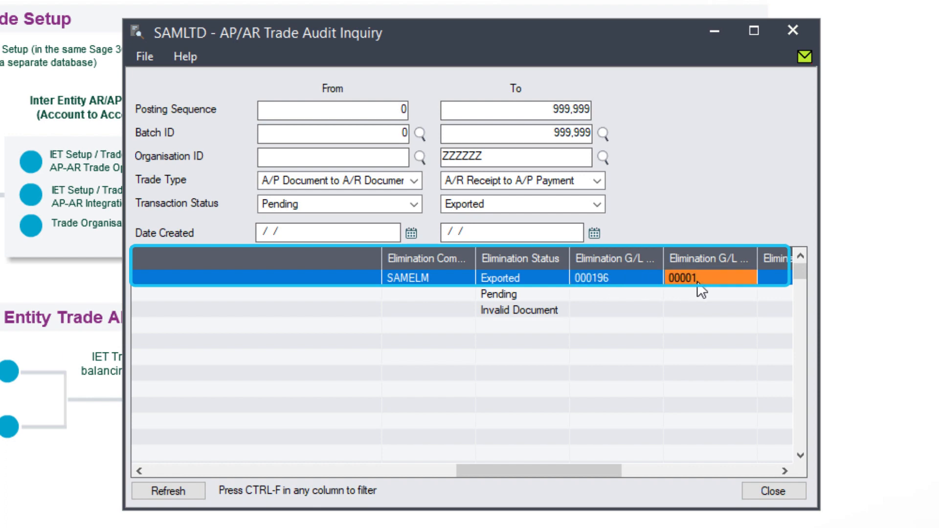
pyautogui.moveTo(579, 460); pyautogui.dragTo(726, 473)
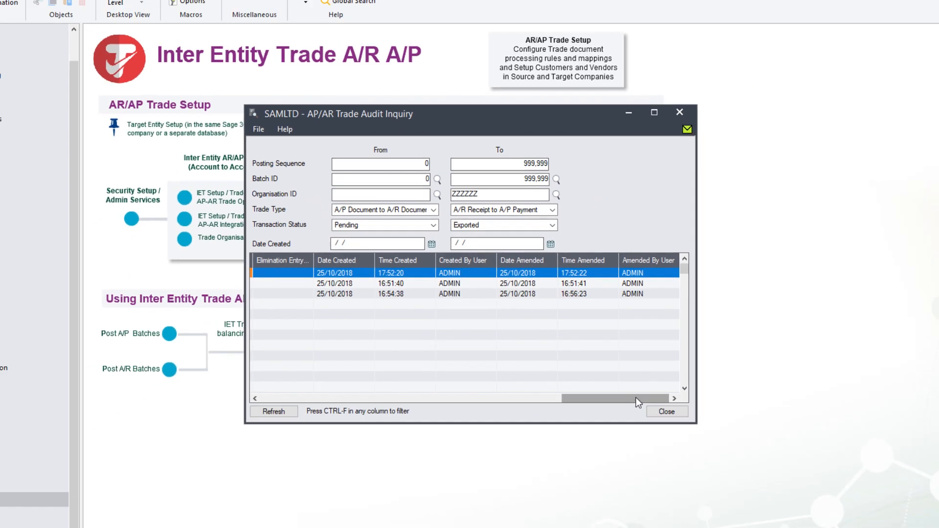
pyautogui.moveTo(636, 397); pyautogui.dragTo(446, 398)
pyautogui.click(666, 411)
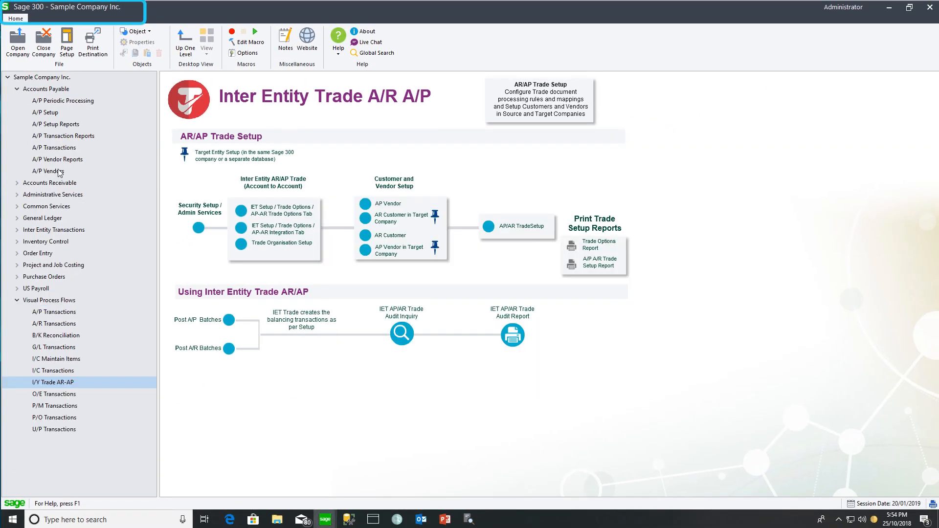
# Open A/P invoice batch 26 from SAMLTD and check its 680.00 document total.
pyautogui.click(66, 147)
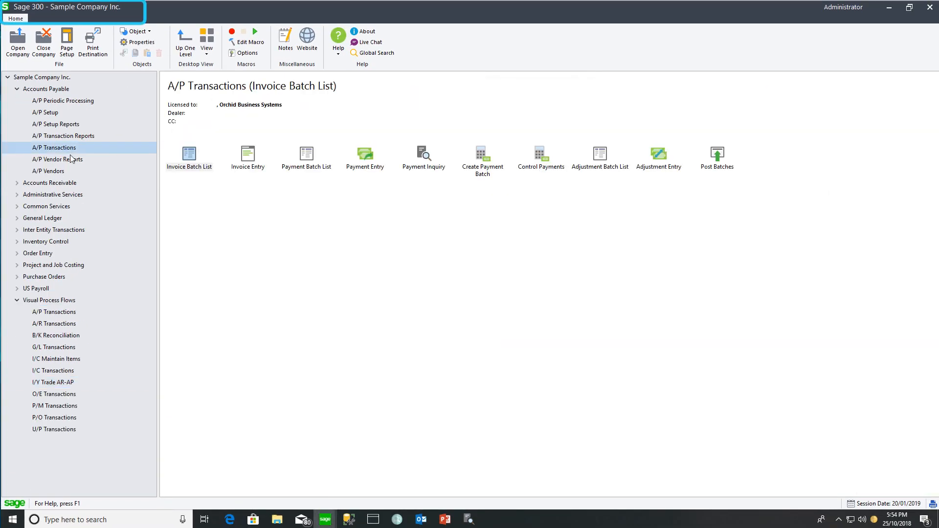
pyautogui.doubleClick(189, 155)
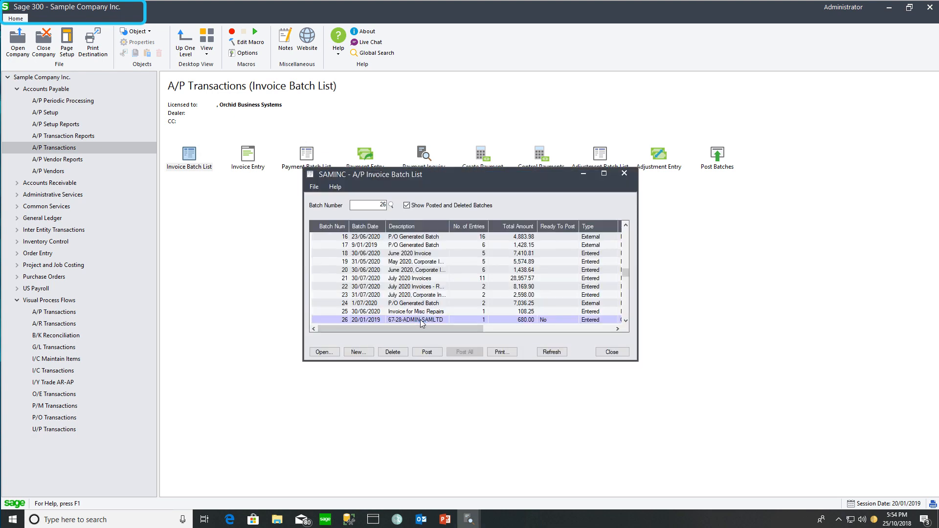
pyautogui.doubleClick(421, 320)
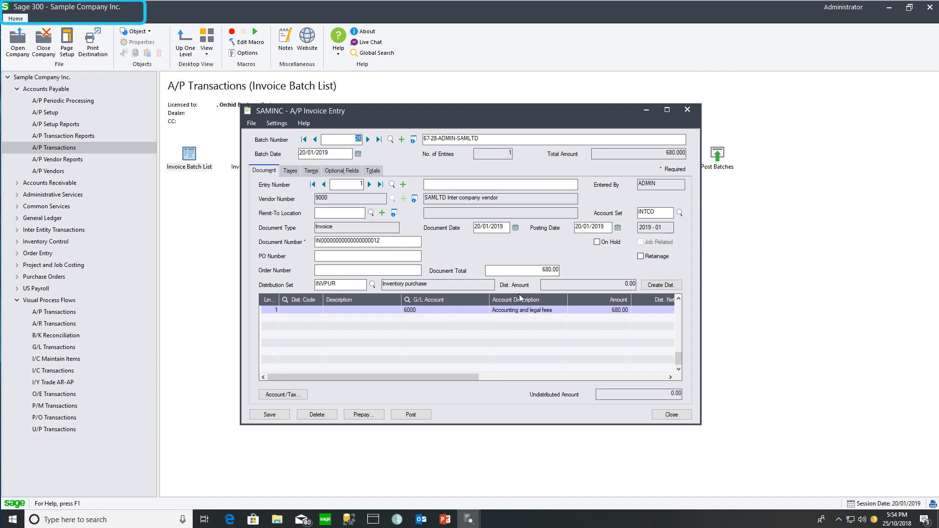
pyautogui.click(528, 270)
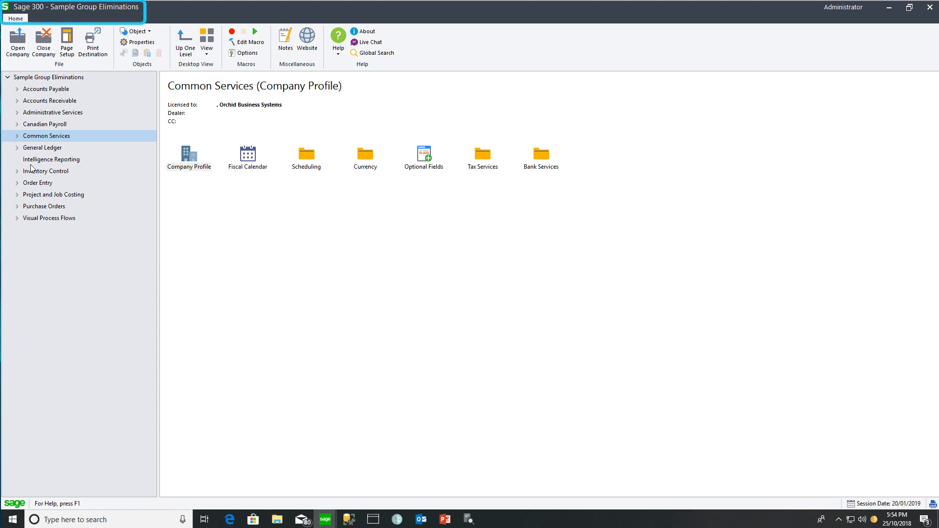
# Open G/L batch 000196 and check the 680.00 lines on accounts 6000 and 4200.
pyautogui.click(17, 147)
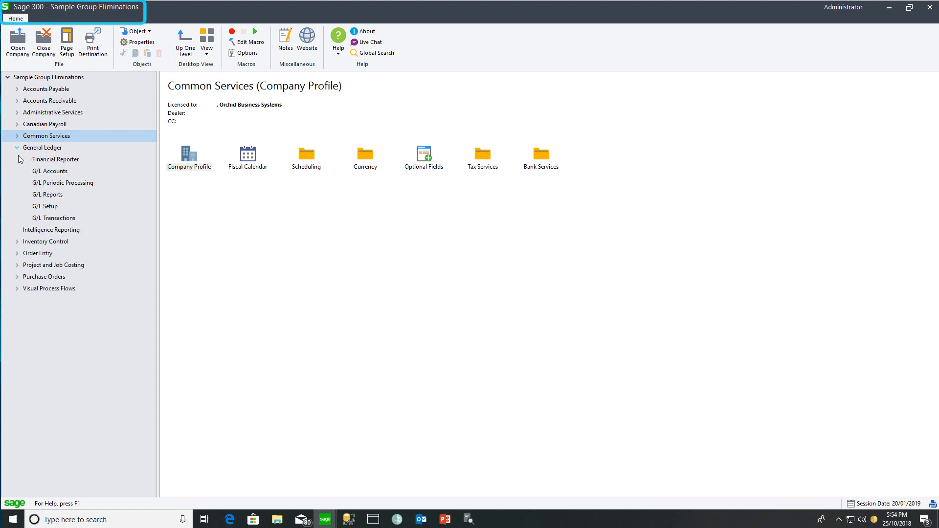
pyautogui.click(59, 218)
pyautogui.doubleClick(191, 157)
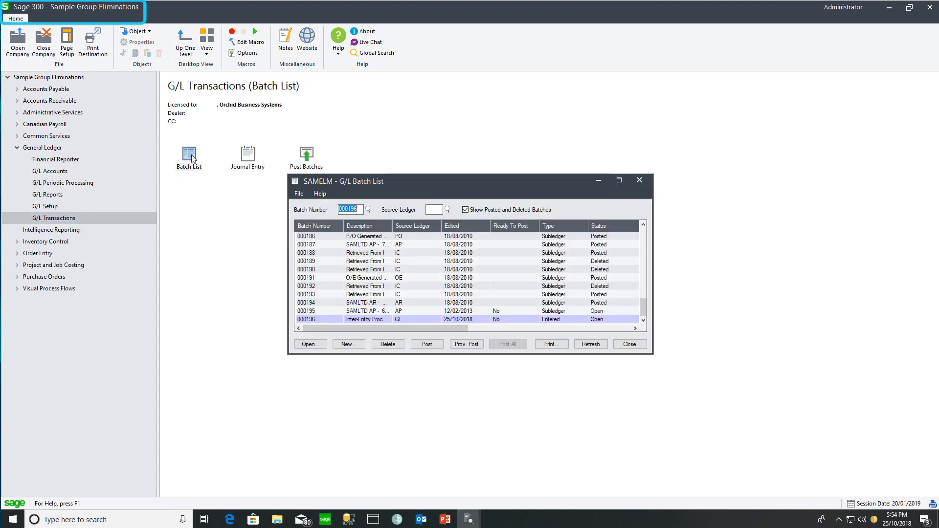
pyautogui.doubleClick(372, 319)
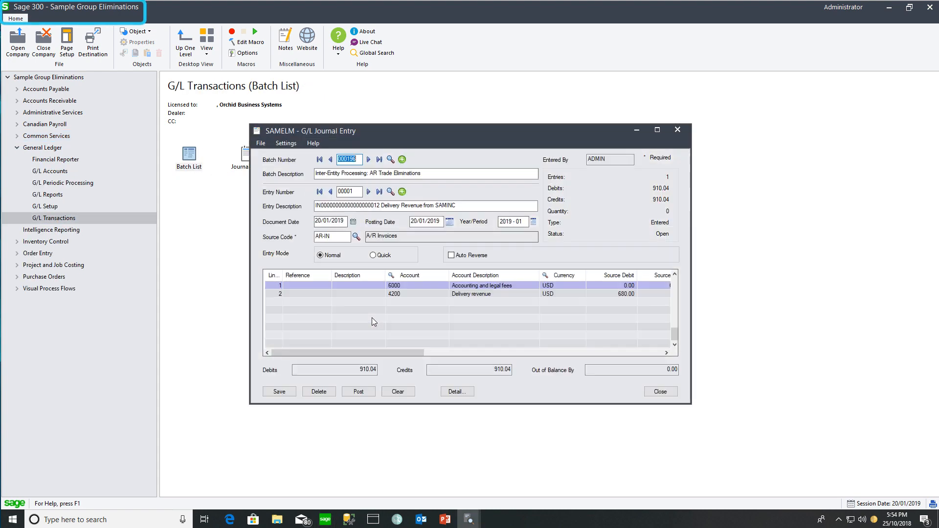
pyautogui.moveTo(690, 403); pyautogui.dragTo(742, 413)
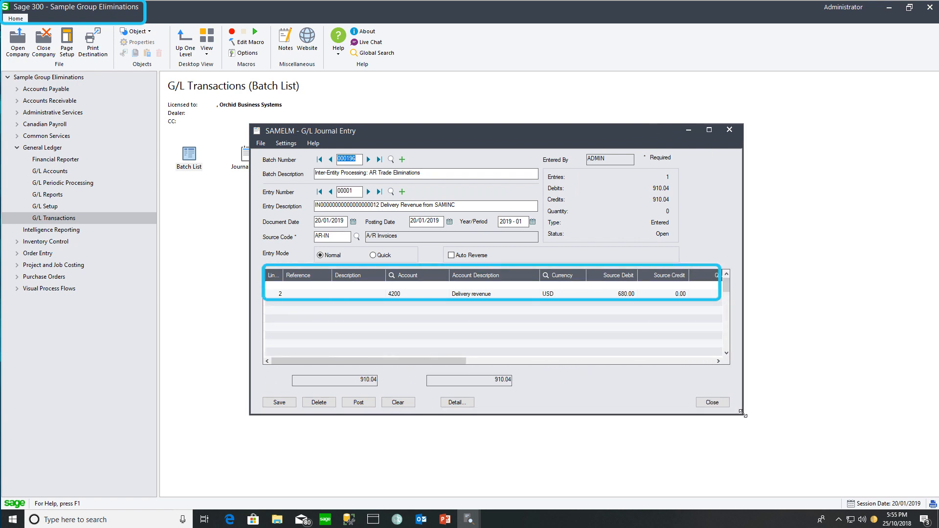
pyautogui.click(401, 286)
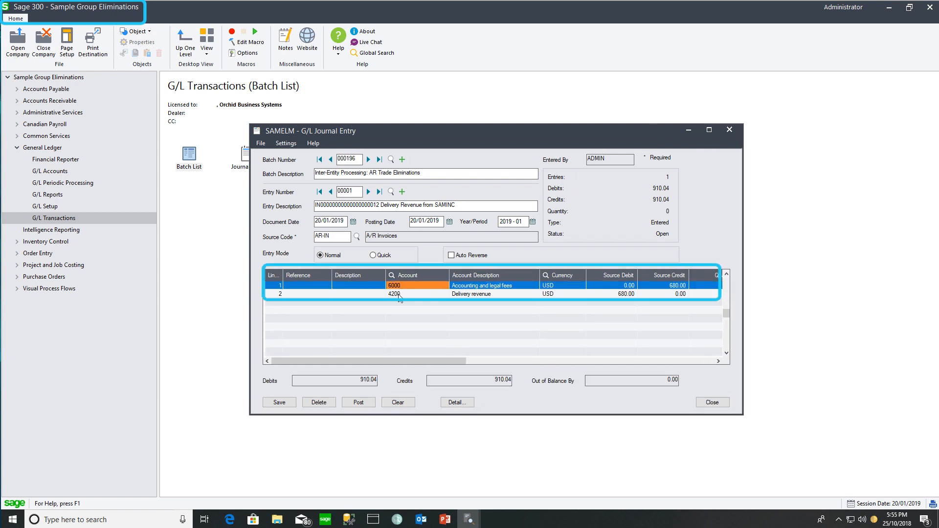
pyautogui.click(399, 295)
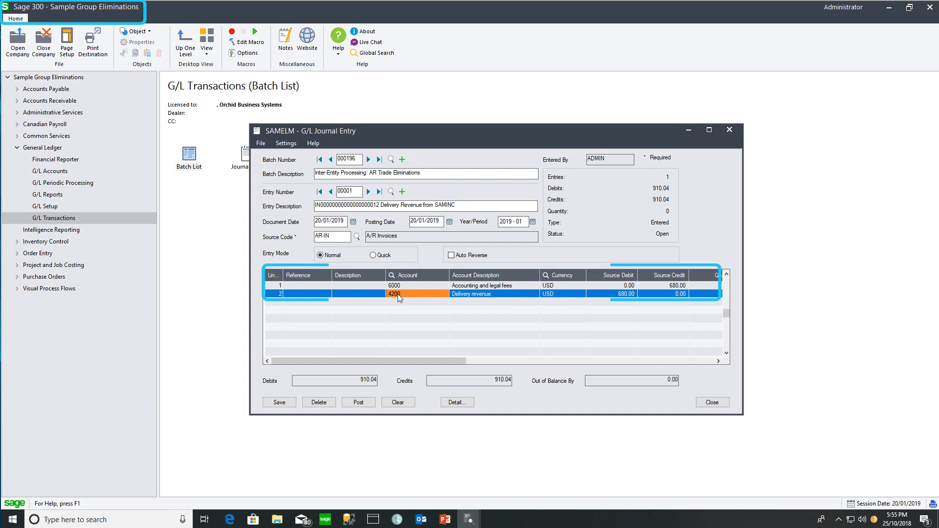